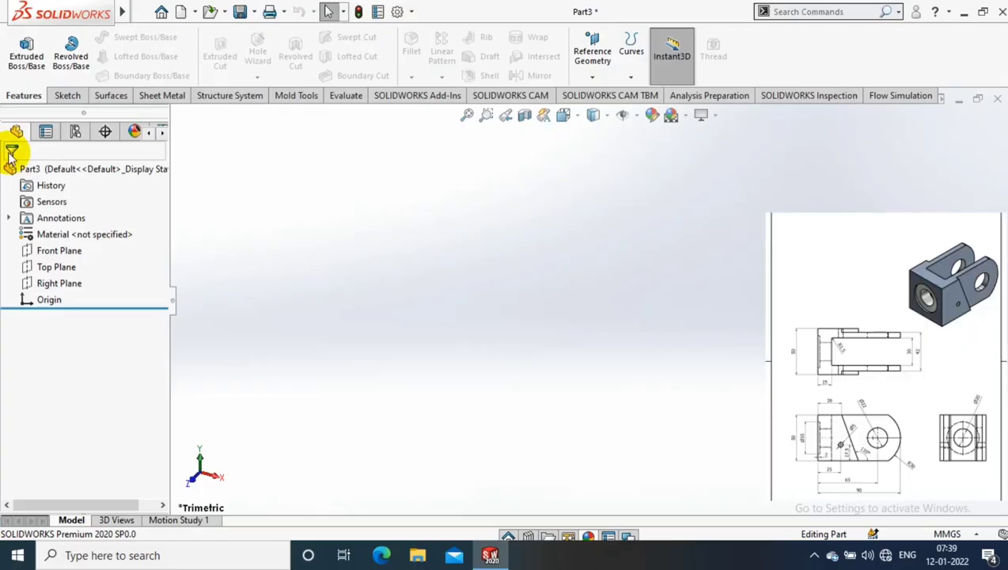
Start a new sketch on the Front Plane.
right_click(67, 252)
click(139, 232)
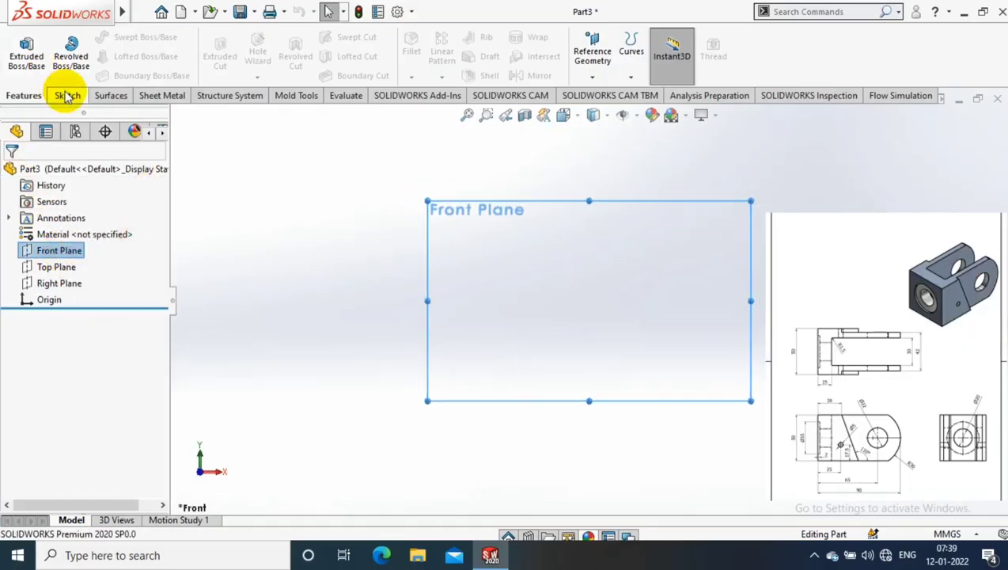
click(67, 95)
click(21, 52)
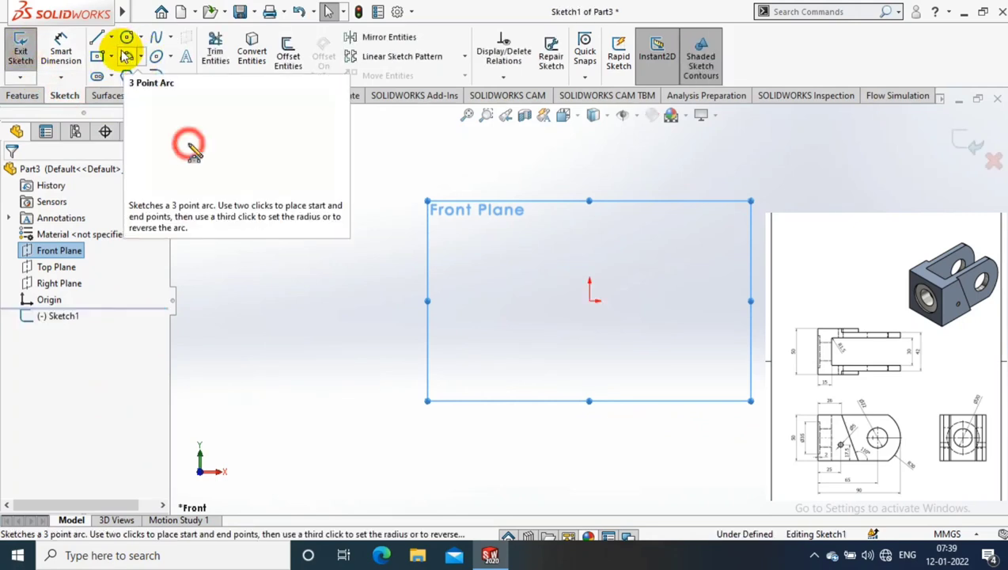
Draw a closed, stepped U-shaped outline of lines starting and ending at the origin.
click(96, 37)
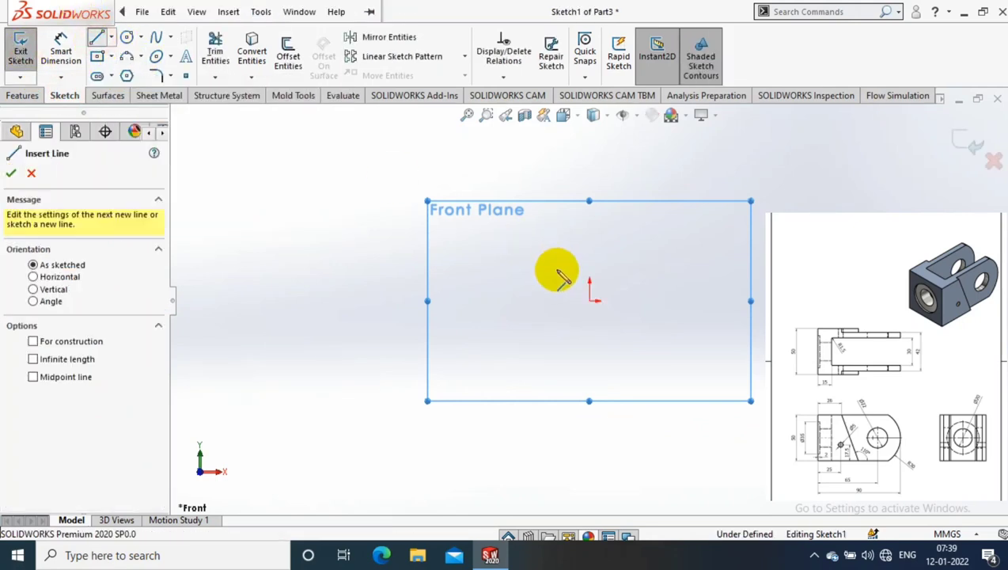
click(591, 299)
click(706, 300)
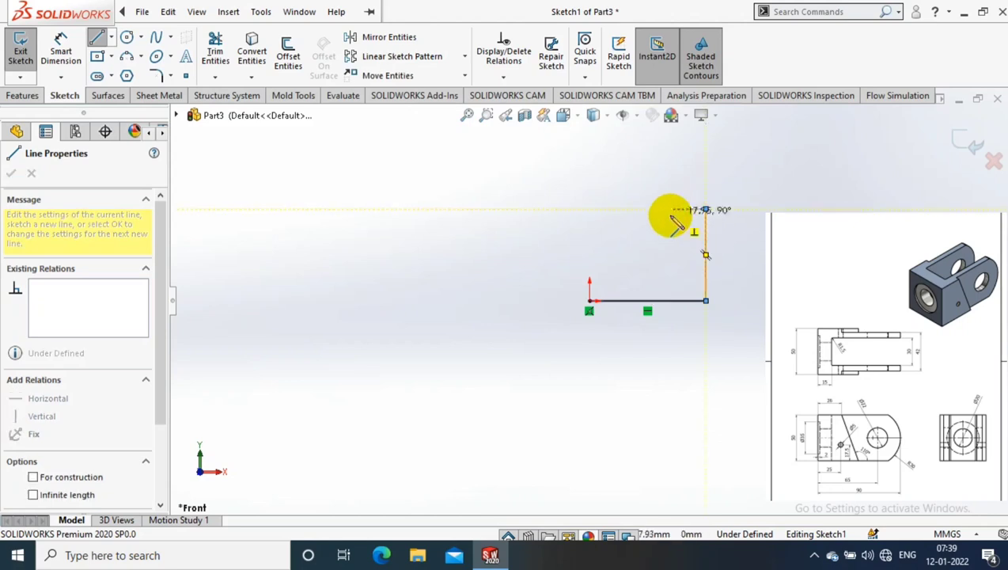
click(707, 208)
click(667, 209)
click(667, 246)
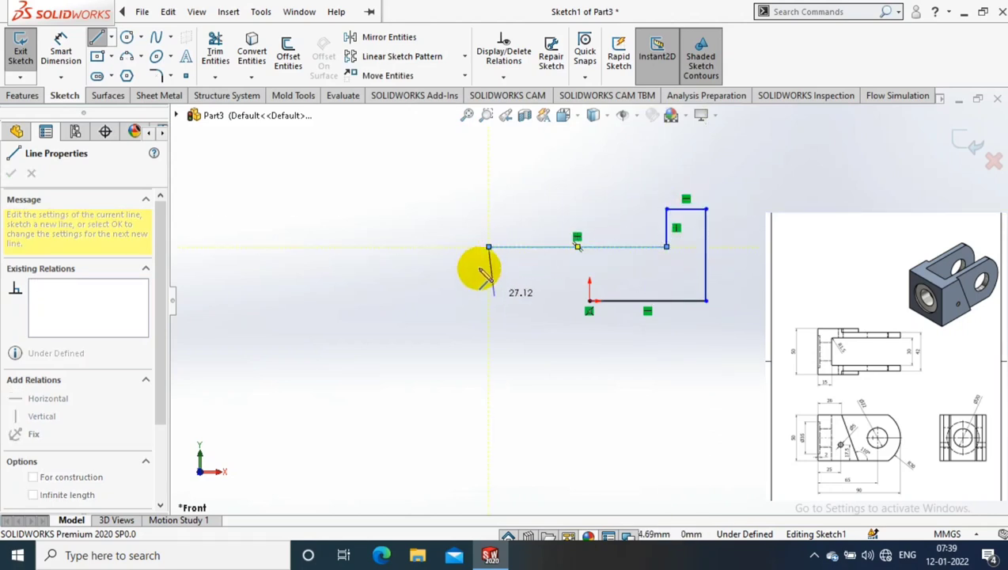
click(488, 209)
click(432, 209)
click(432, 300)
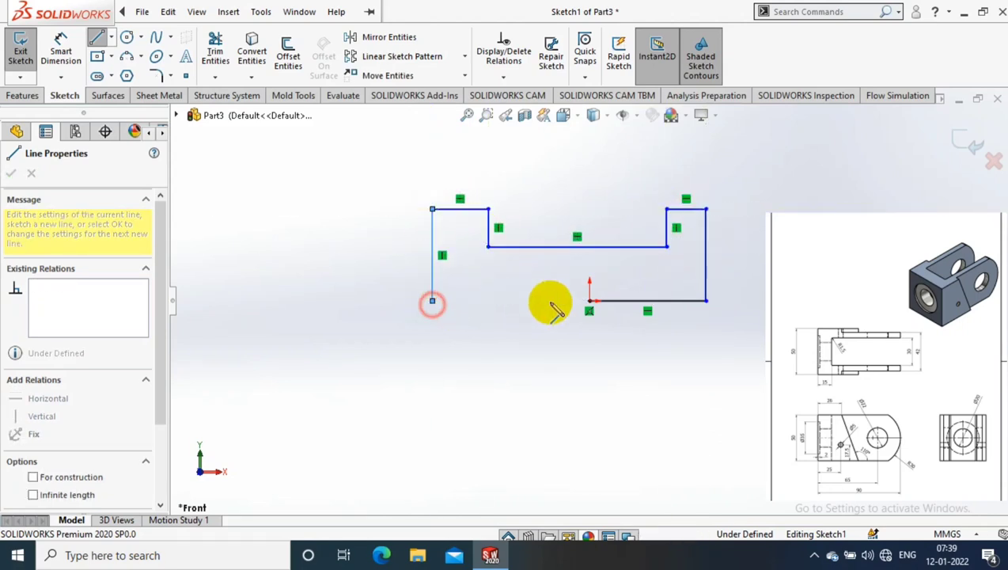
click(590, 300)
Dimension the profile's overall width to 50 mm.
key(d)
click(432, 262)
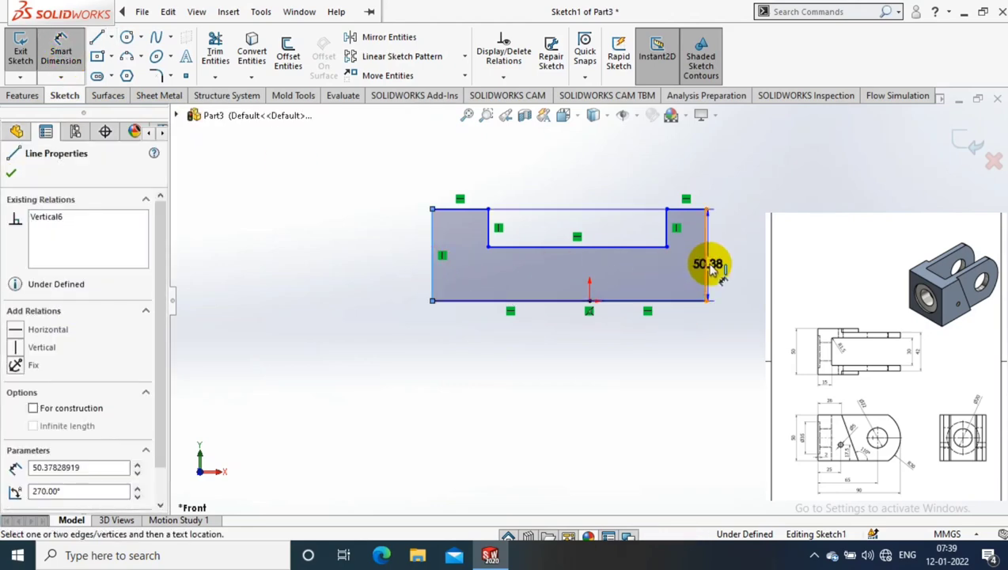
click(706, 265)
click(554, 172)
text(50.00mm)
key(Return)
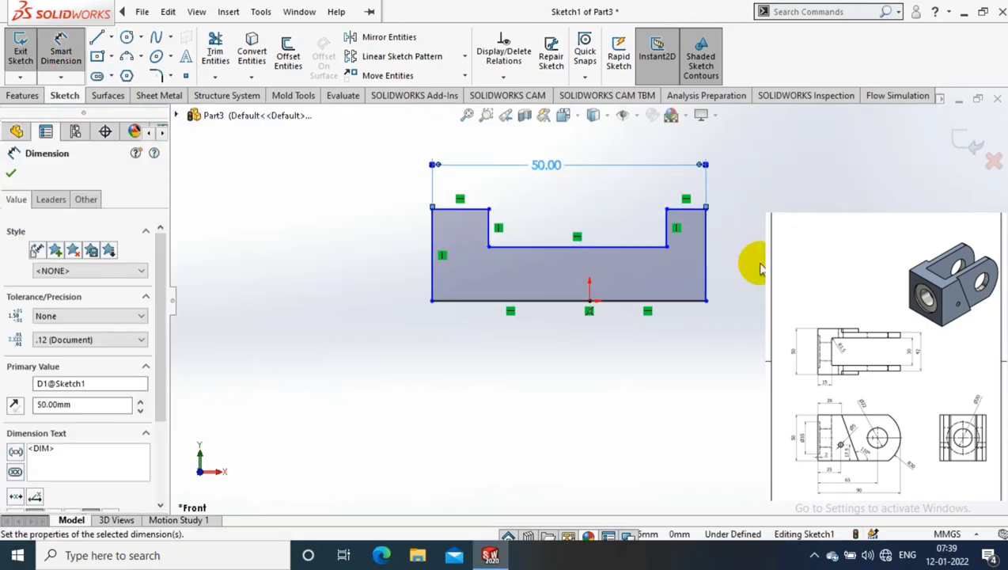
Dimension the right outer edge height at 26 mm.
click(709, 253)
click(756, 243)
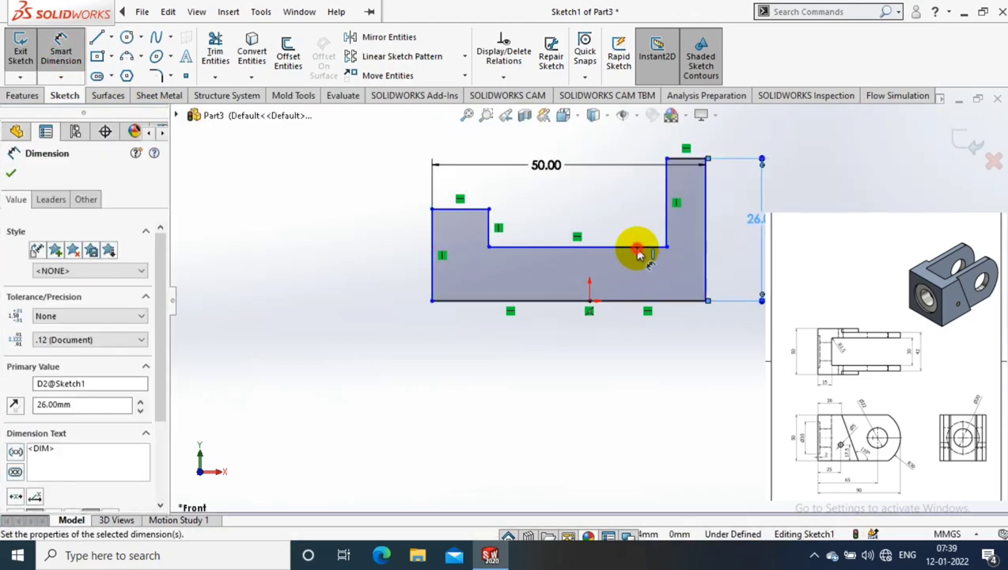
click(645, 304)
click(640, 304)
click(716, 289)
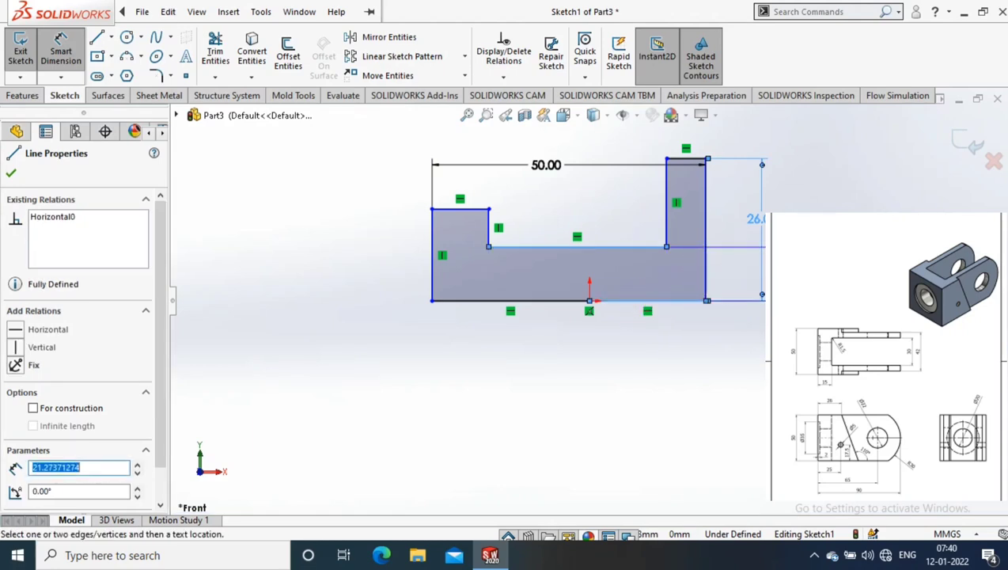
double_click(755, 218)
key(Escape)
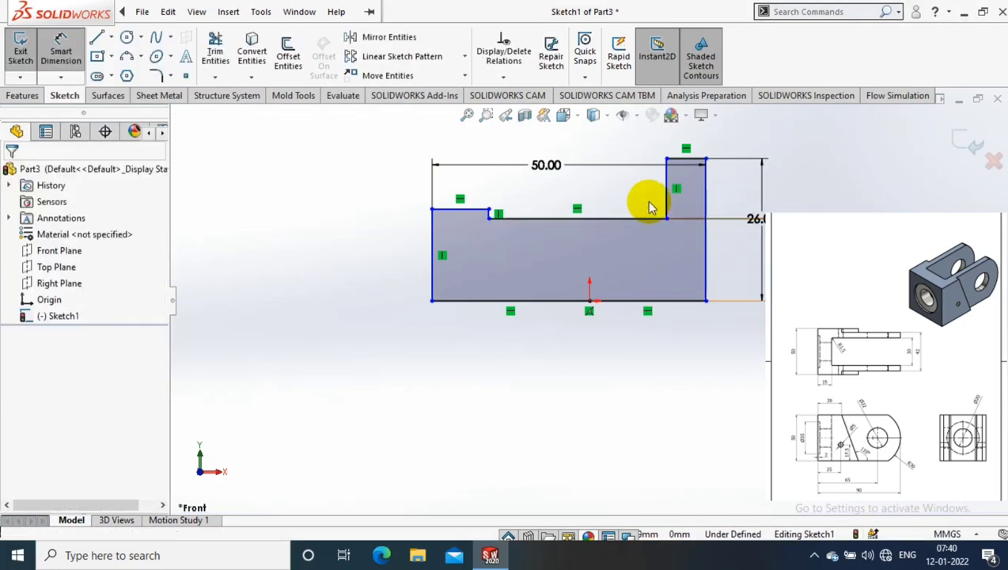
Make the top lines of the left and right lugs collinear.
click(462, 209)
ctrl+click(685, 159)
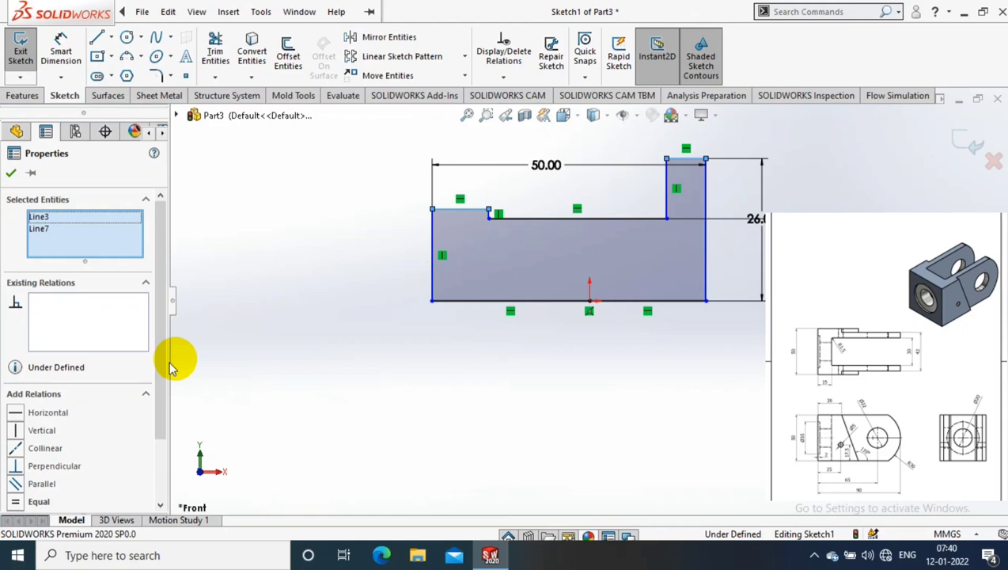
click(36, 449)
Dimension the slot width between its inner walls to 30 mm.
click(61, 51)
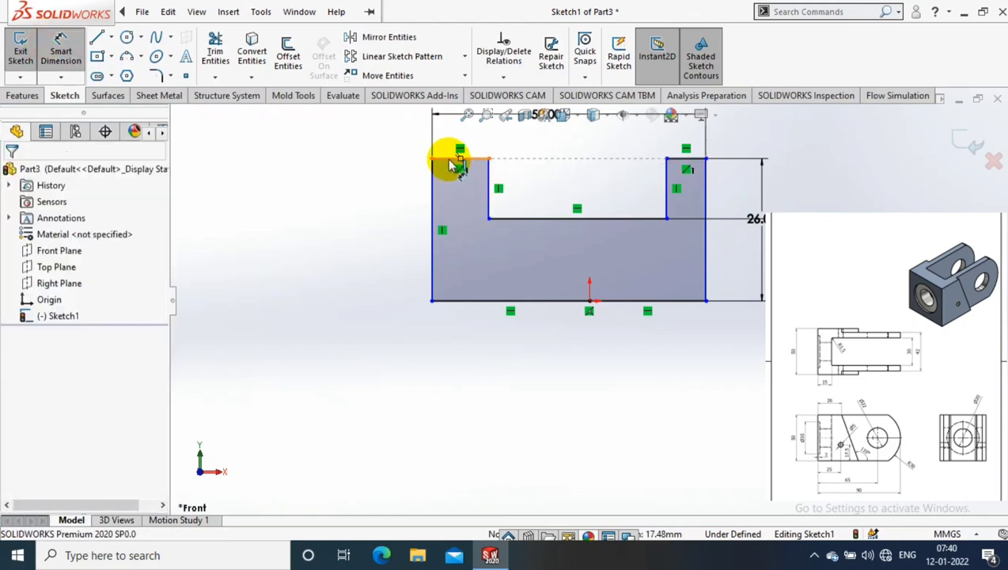
click(490, 200)
click(667, 186)
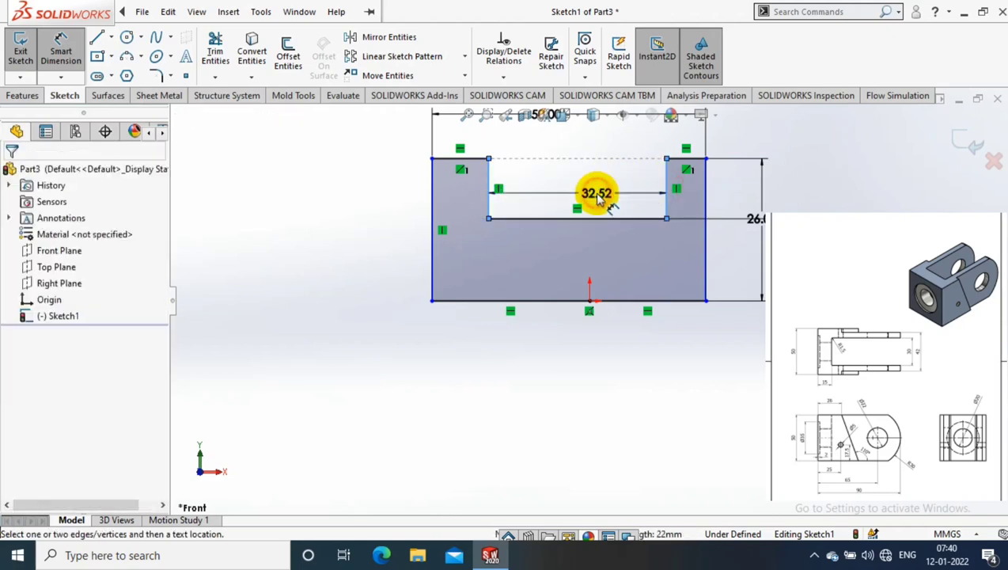
click(597, 198)
text(30)
key(Return)
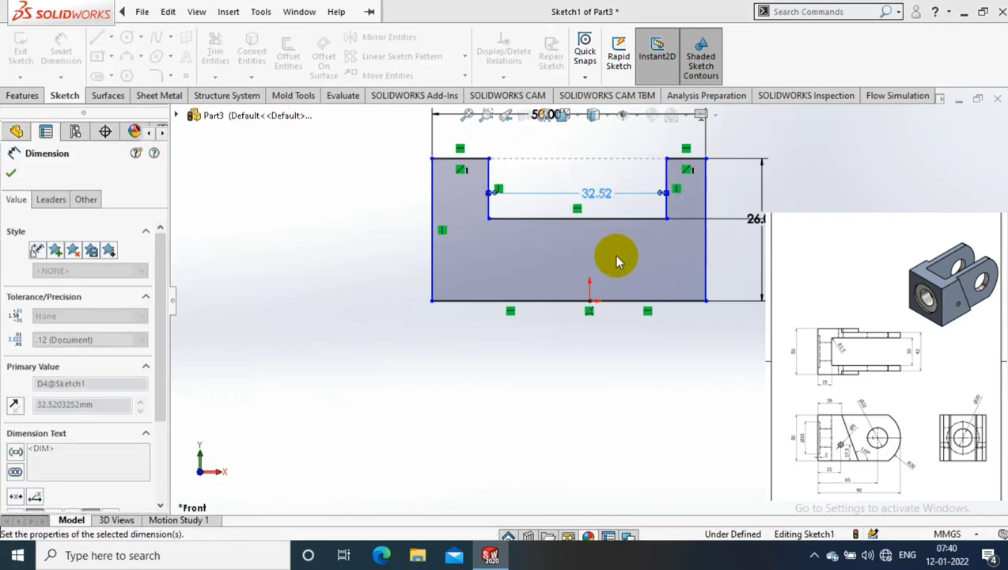
Dimension the slot wall 15 mm and the right outer edge 25 mm from the origin.
click(596, 299)
click(589, 301)
click(624, 360)
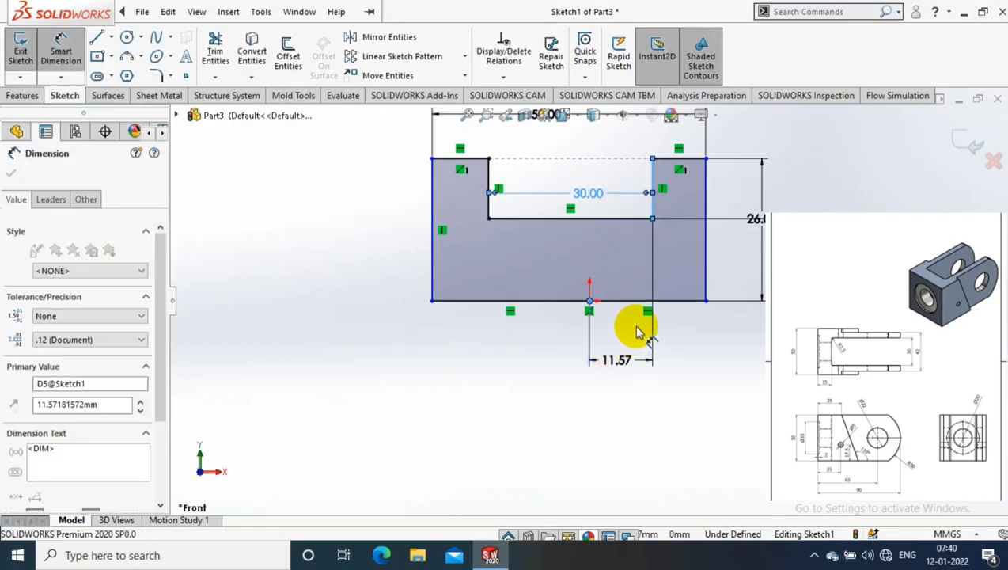
text(15)
key(Return)
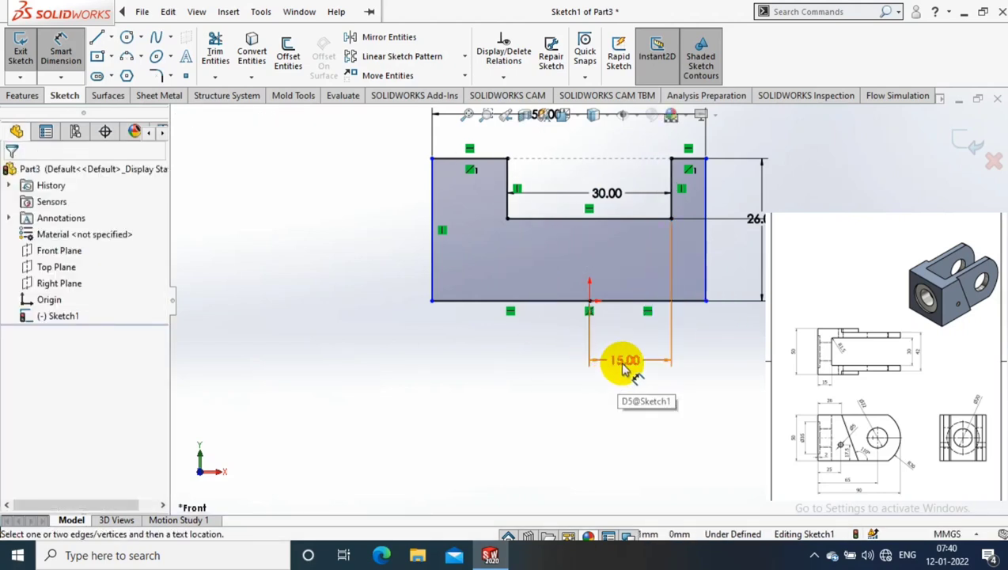
click(710, 291)
click(590, 302)
click(702, 451)
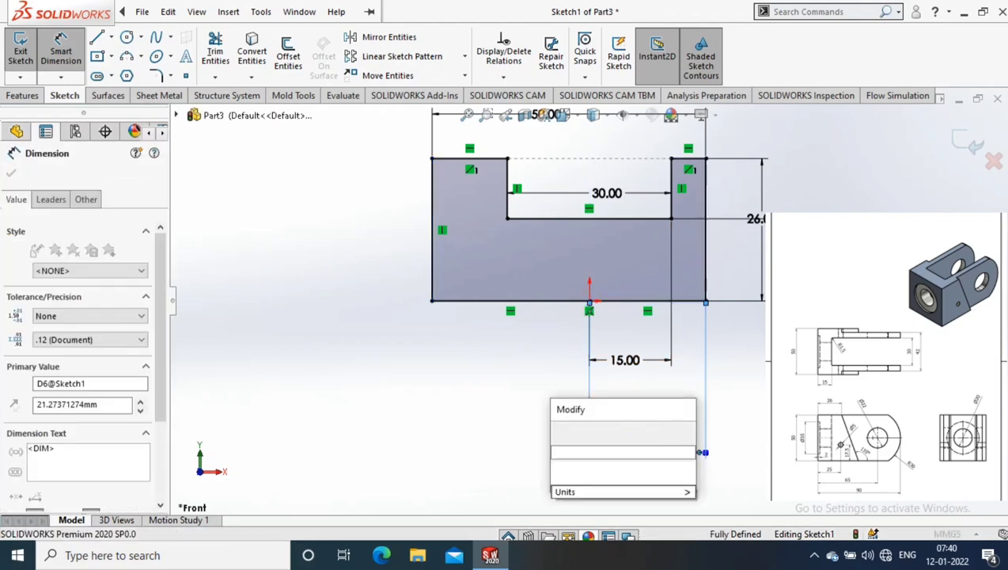
text(25)
key(Return)
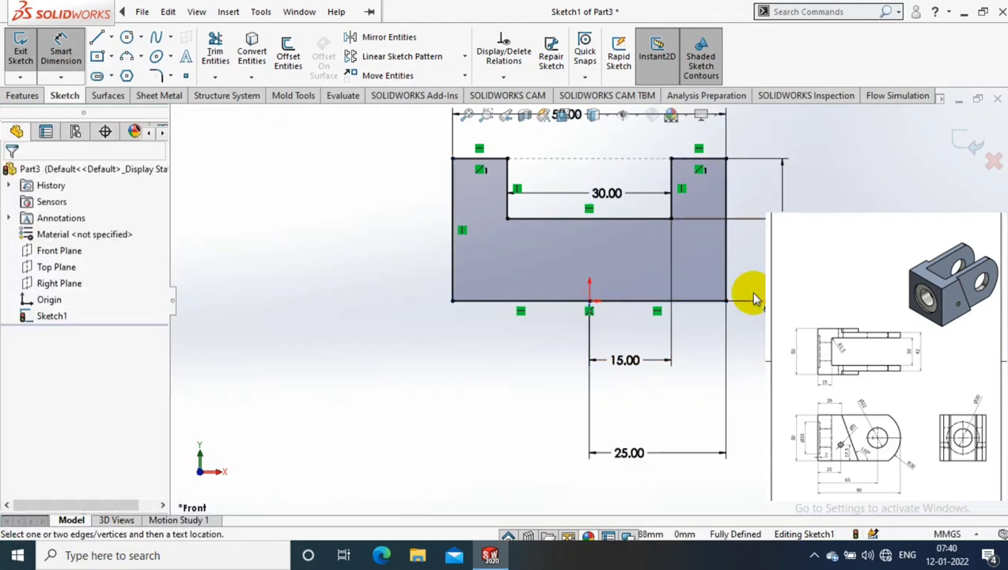
Extrude the U-profile 50 mm with a Mid Plane end condition into Boss-Extrude1.
click(22, 95)
click(24, 54)
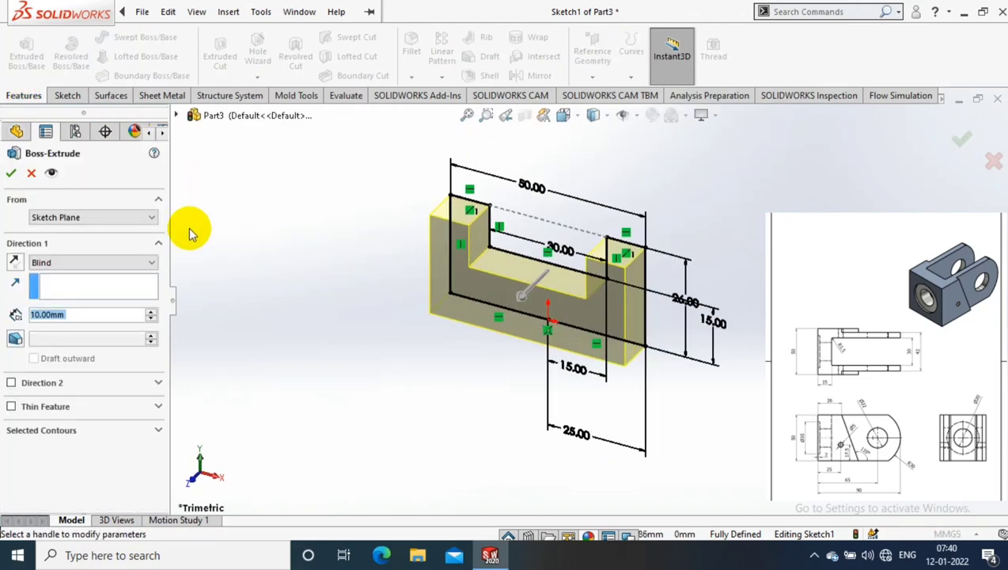
text(50)
click(93, 261)
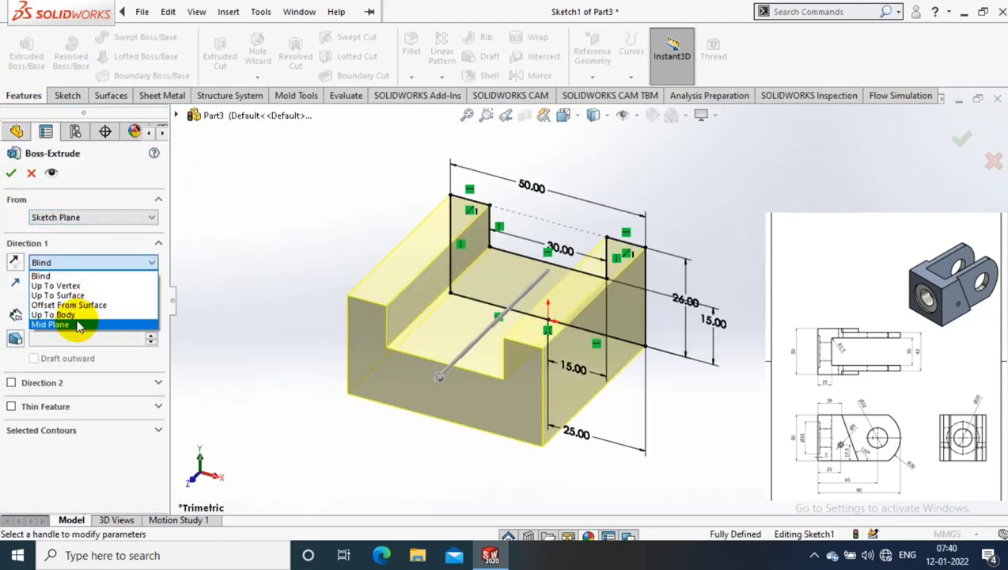
click(63, 321)
click(11, 174)
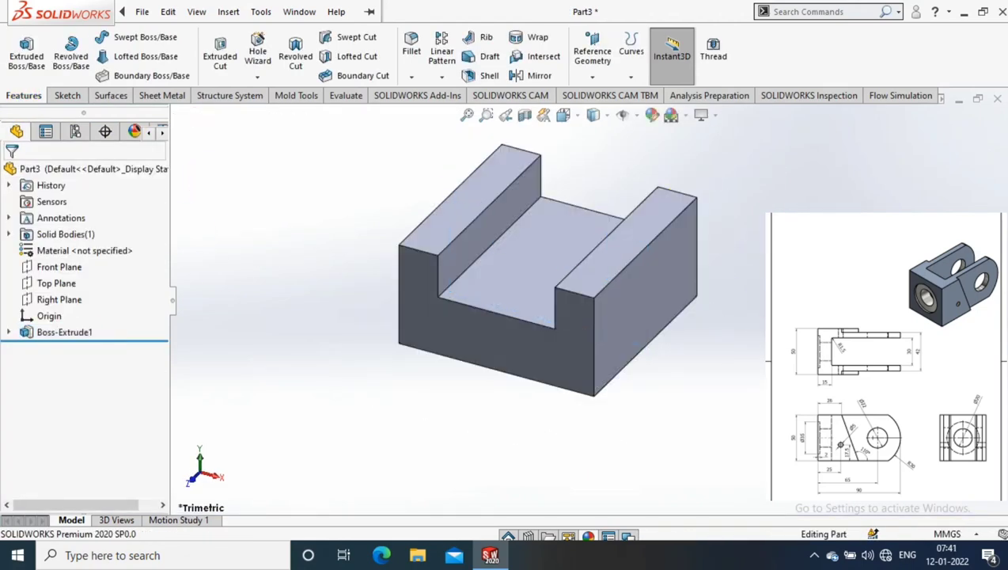
right_click(664, 288)
View the block's side face normal and start a new sketch on it.
click(765, 164)
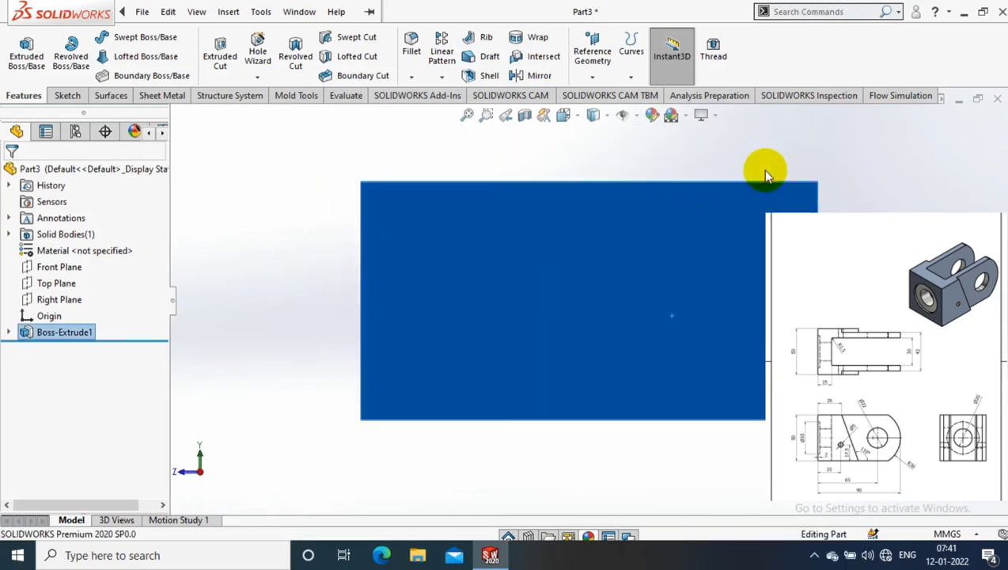
click(65, 95)
click(21, 52)
Draw a slanted line up from the left corner and a line down to the right corner, made vertical.
click(96, 37)
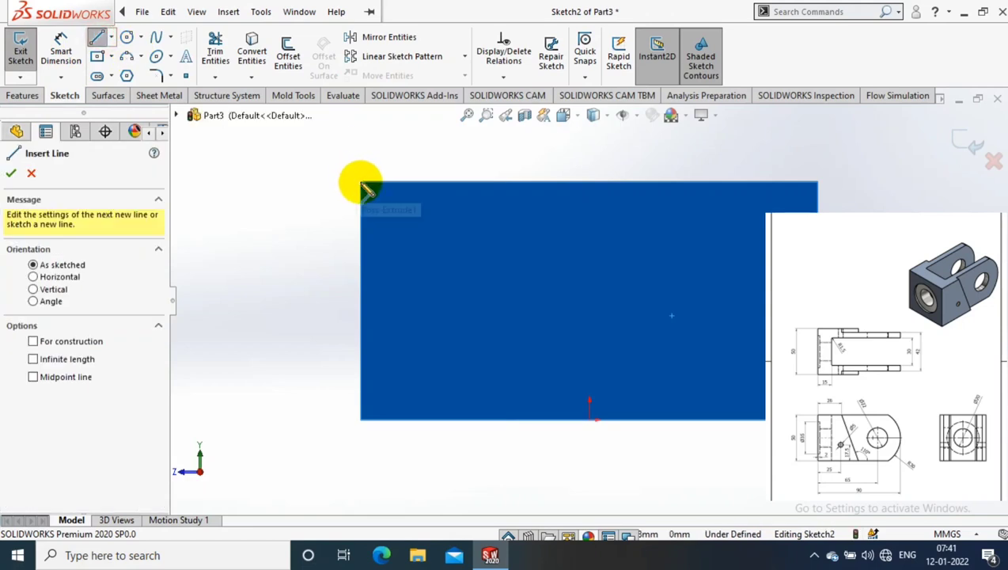
click(362, 183)
key(z)
key(z)
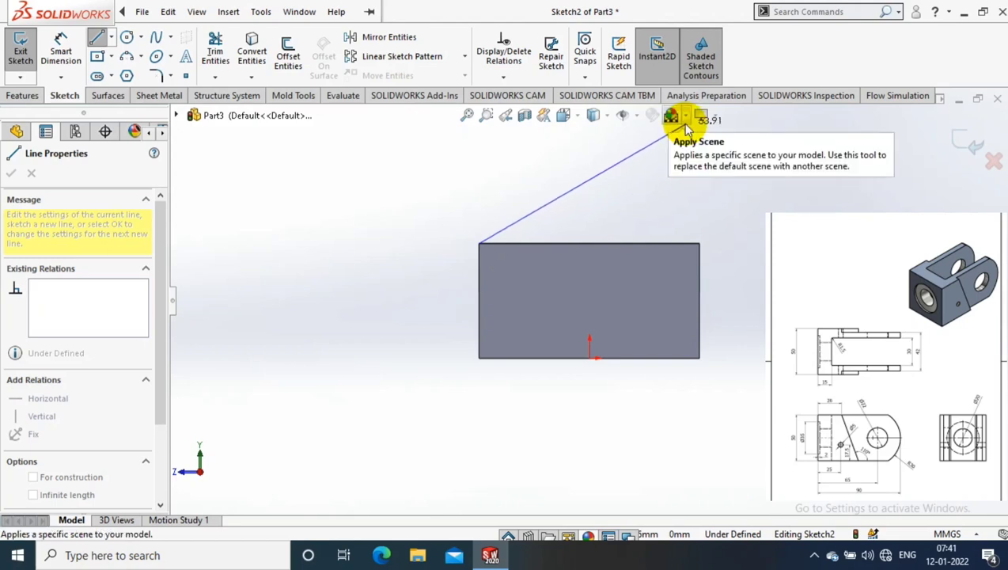
click(688, 139)
click(700, 243)
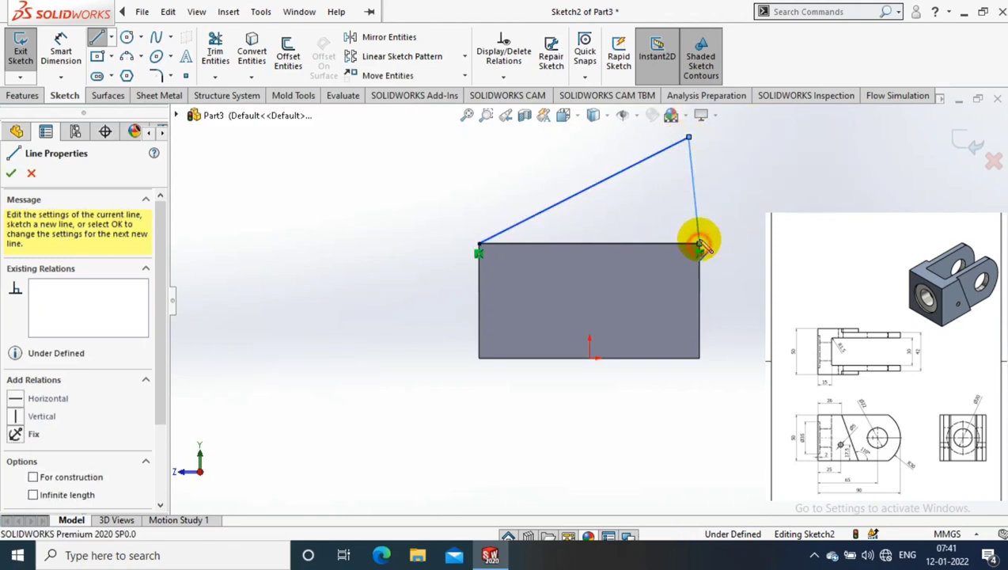
key(Escape)
click(696, 204)
click(15, 349)
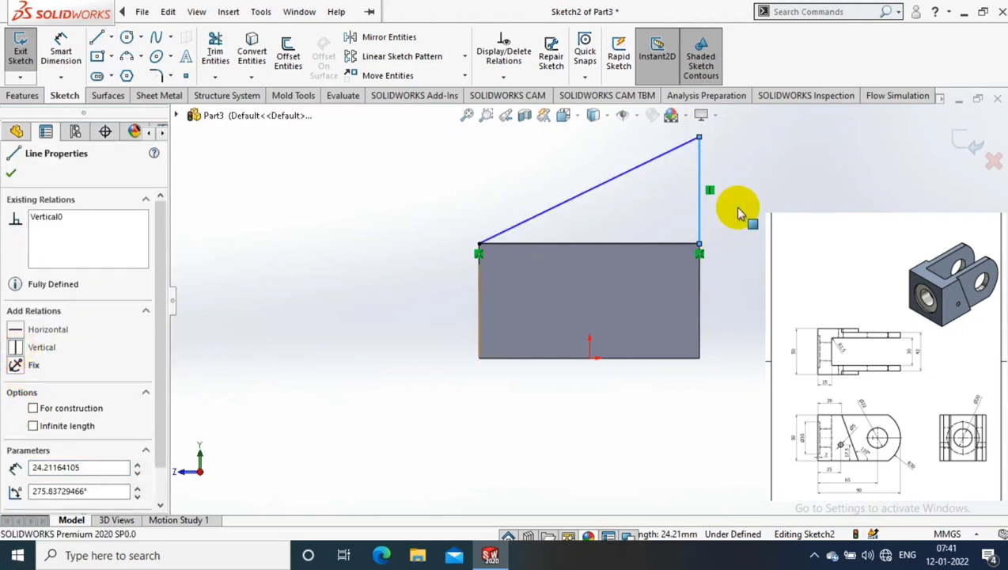
scroll(735, 190, down, 2)
scroll(730, 172, up, 1)
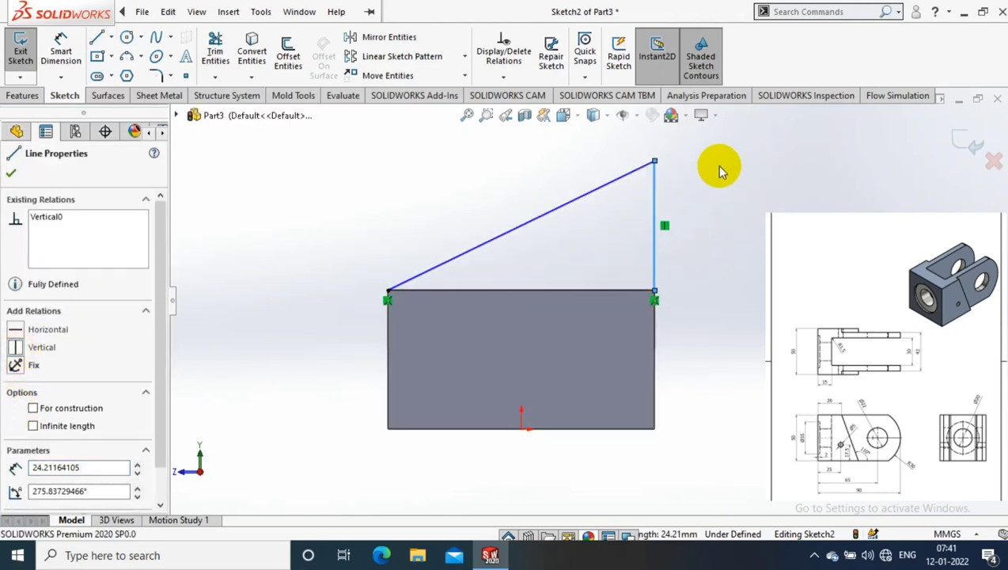
Add a vertical centerline above the peak and set the slanted line at 110° to it.
click(110, 38)
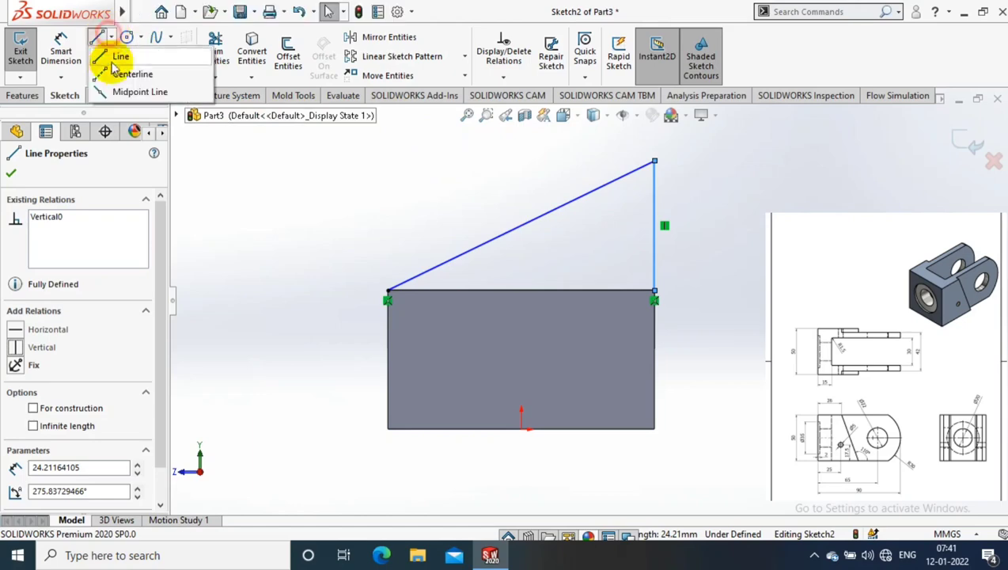
click(158, 72)
drag(655, 162, 654, 134)
key(Escape)
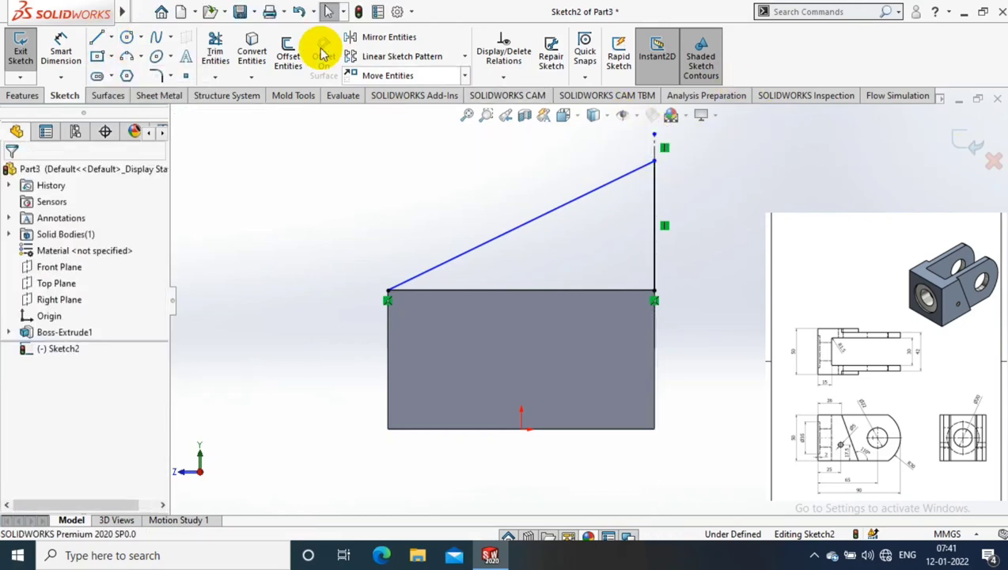
click(61, 49)
click(653, 147)
click(617, 175)
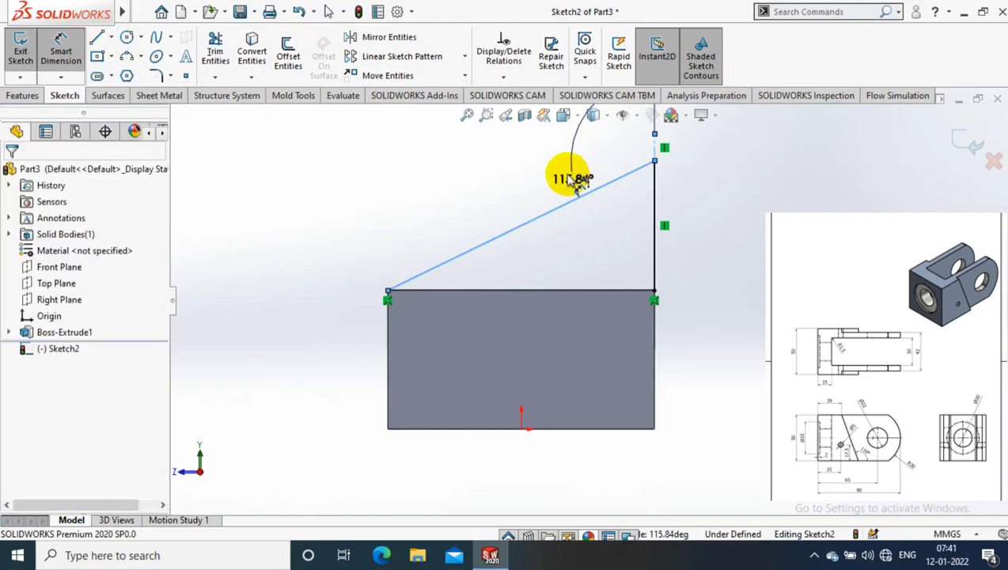
click(572, 168)
key(Return)
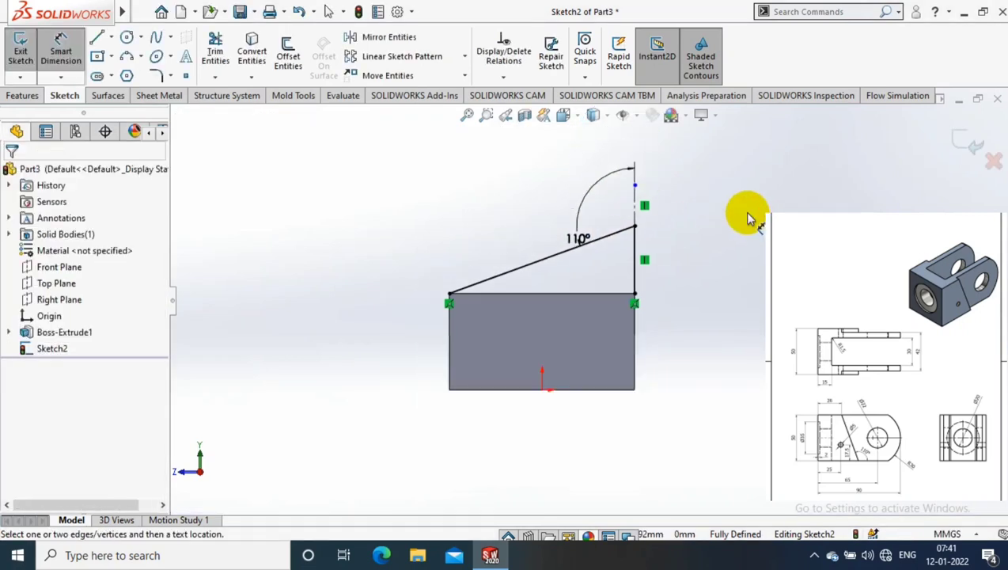
Close the triangle with a base line along the wall's top edge and exit the sketch.
scroll(739, 215, up, 2)
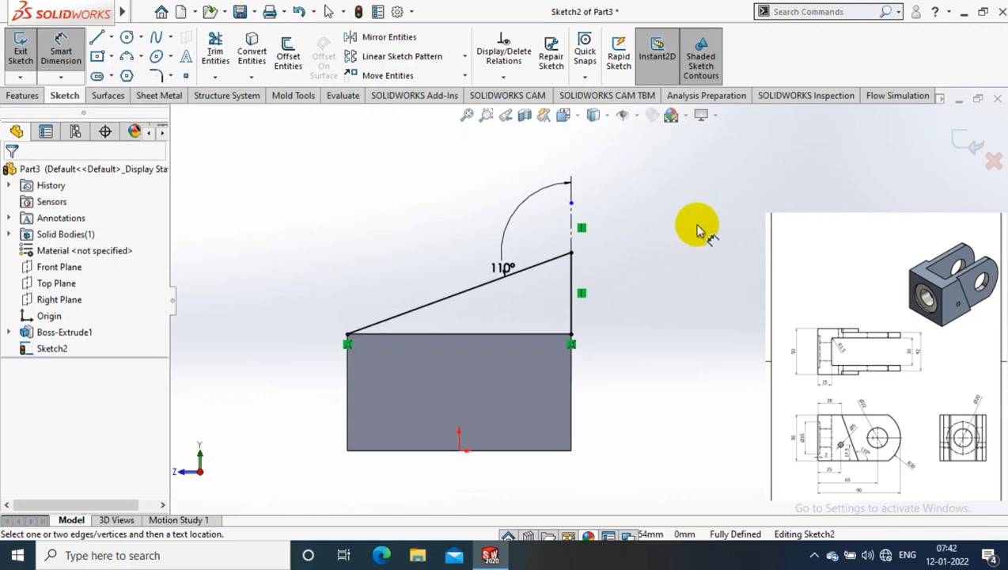
middle_drag(696, 229, 181, 175)
click(96, 37)
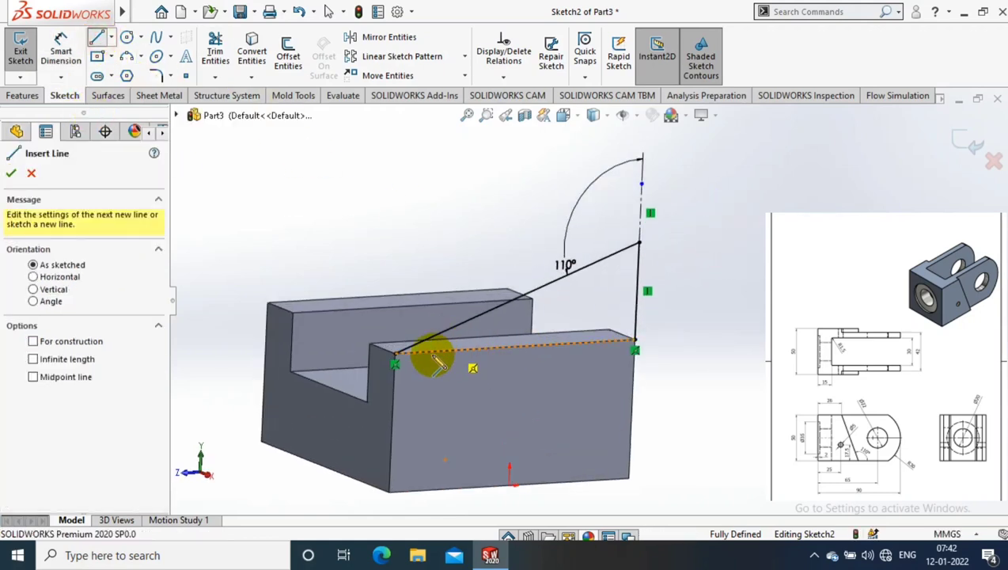
click(396, 353)
click(635, 342)
click(21, 52)
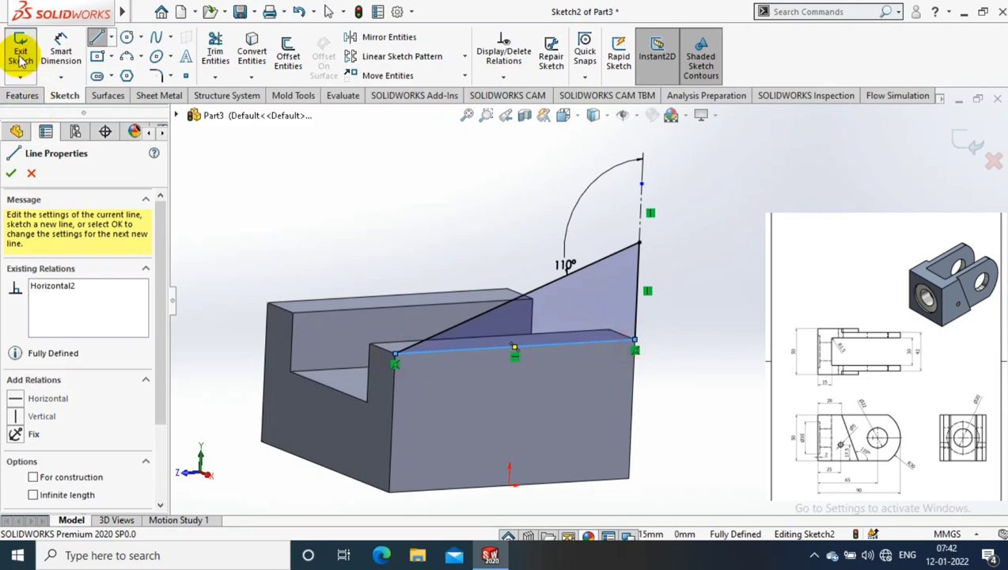
Extrude the triangle sketch 4 mm into a rib (Boss-Extrude2).
click(22, 95)
click(26, 52)
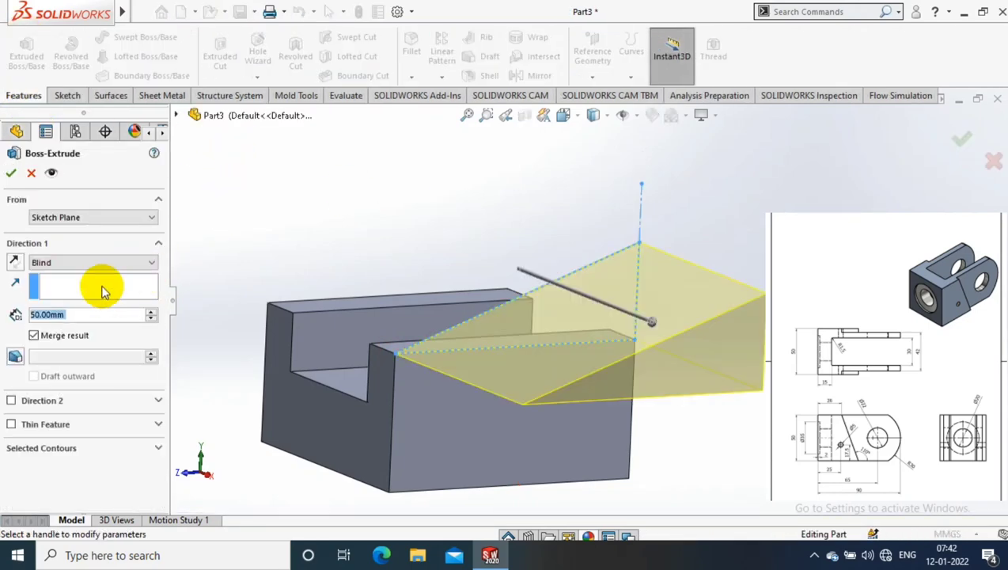
text(4)
key(Return)
click(11, 172)
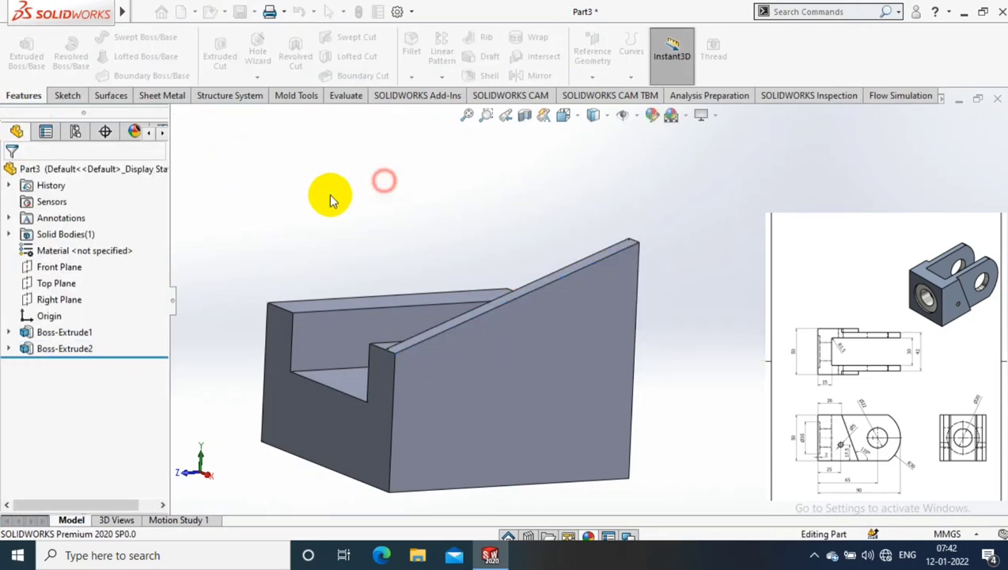
Mirror the rib about the Right Plane onto the opposite wall.
click(58, 299)
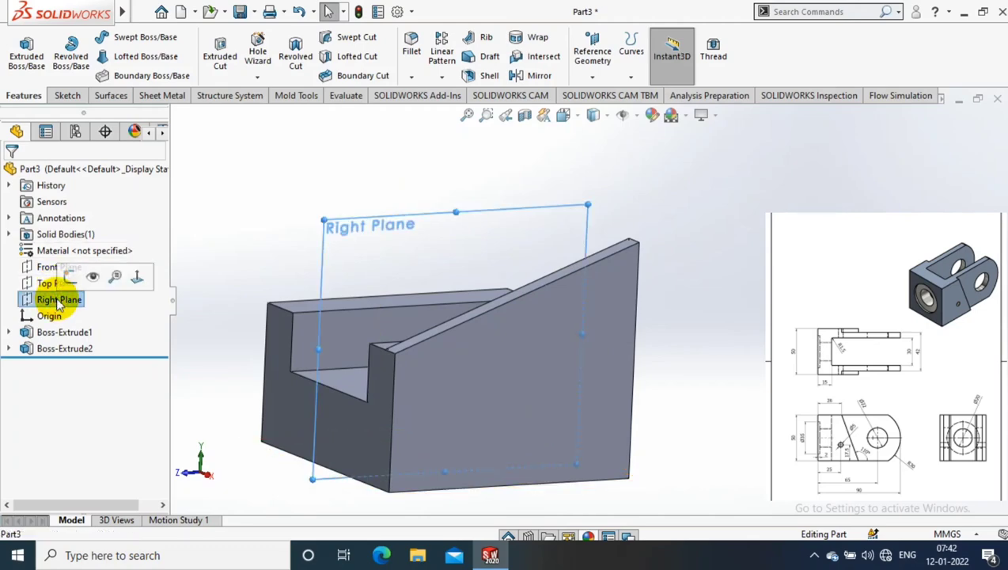
click(539, 75)
mouse_move(688, 185)
middle_down()
mouse_move(760, 252)
mouse_move(574, 292)
mouse_move(693, 295)
middle_up()
click(574, 293)
click(9, 168)
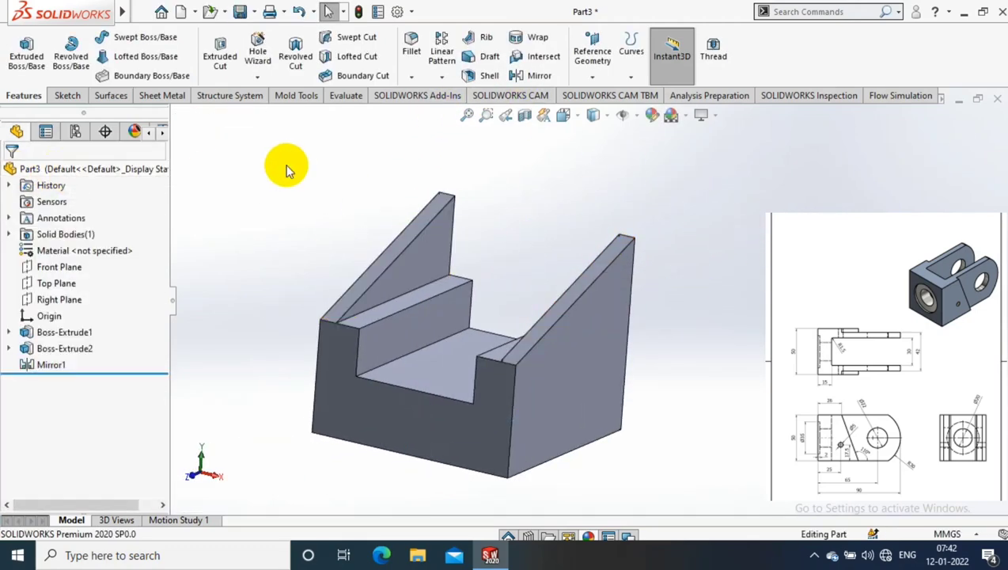
middle_drag(578, 307, 596, 304)
right_click(576, 295)
click(661, 156)
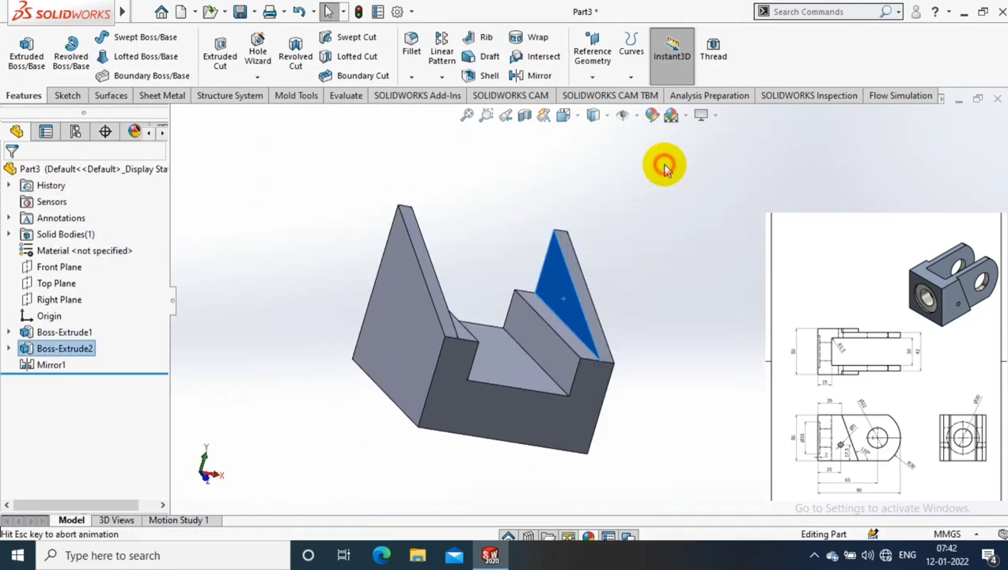
Switch to Hidden Lines Visible and draw a vertical line up from the block's top-left corner.
click(593, 116)
click(594, 198)
key(f)
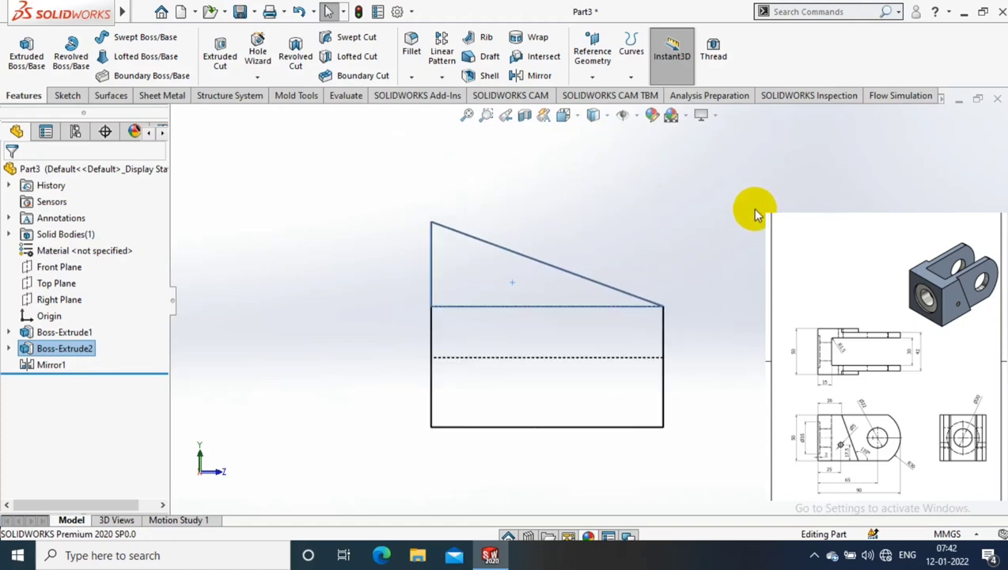
click(67, 95)
click(96, 37)
click(356, 331)
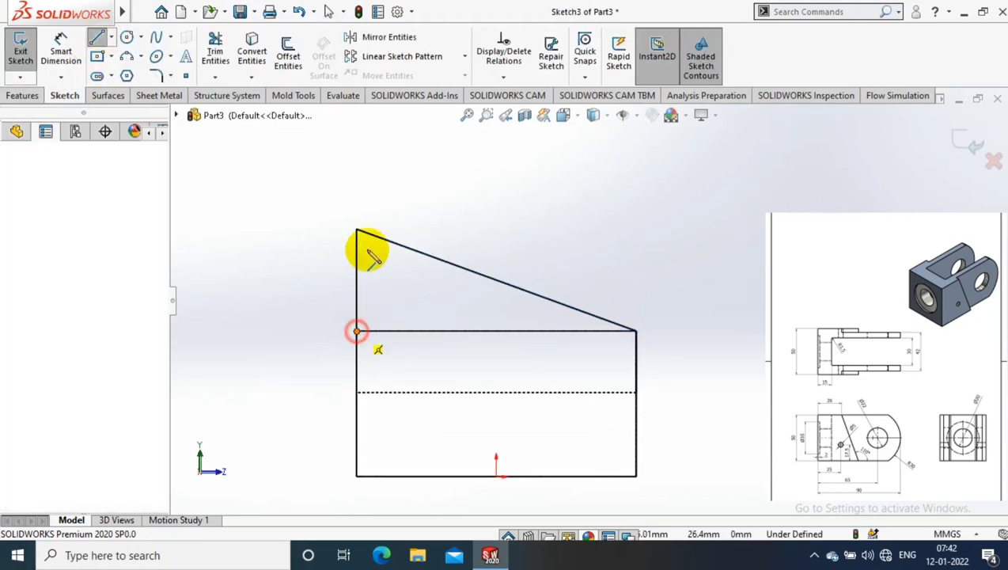
scroll(403, 206, up, 2)
click(455, 148)
key(Escape)
Draw a vertical centerline upward from the bottom edge midpoint.
click(111, 37)
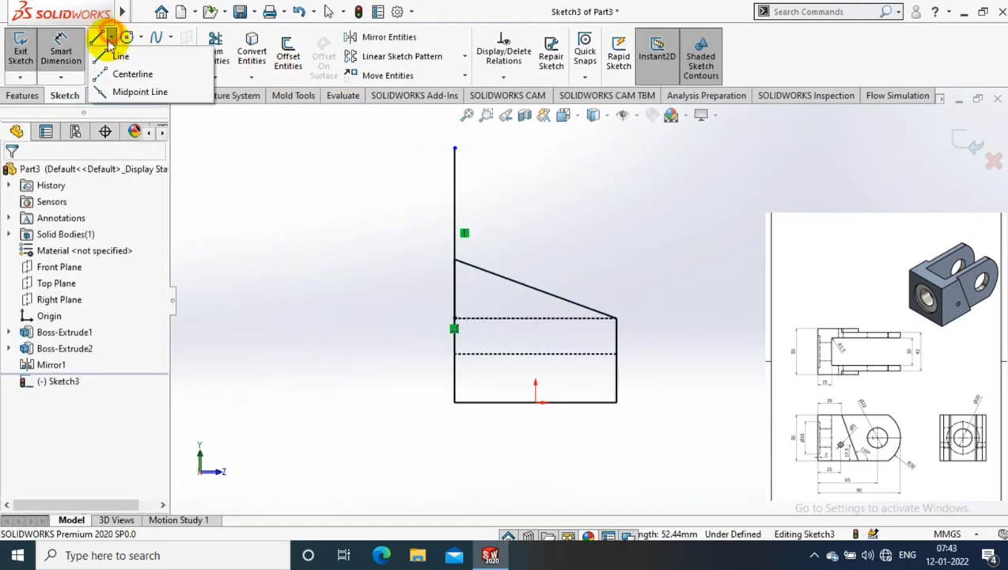
click(120, 72)
click(535, 402)
scroll(531, 237, up, 1)
scroll(565, 158, up, 2)
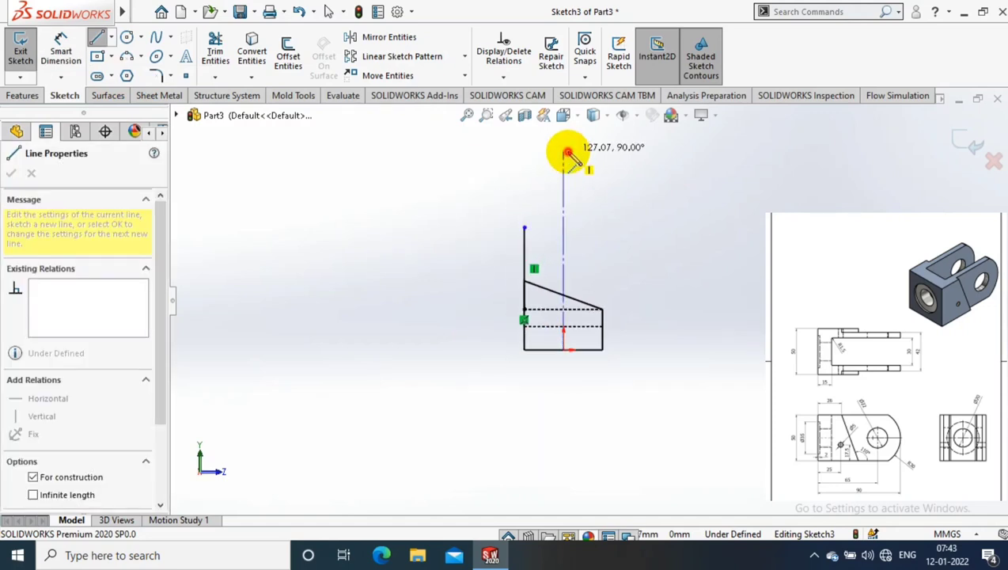
click(563, 151)
key(Escape)
Dimension the centerline to 90 mm and the vertical line to 55 mm.
click(83, 63)
scroll(566, 226, down, 1)
click(494, 238)
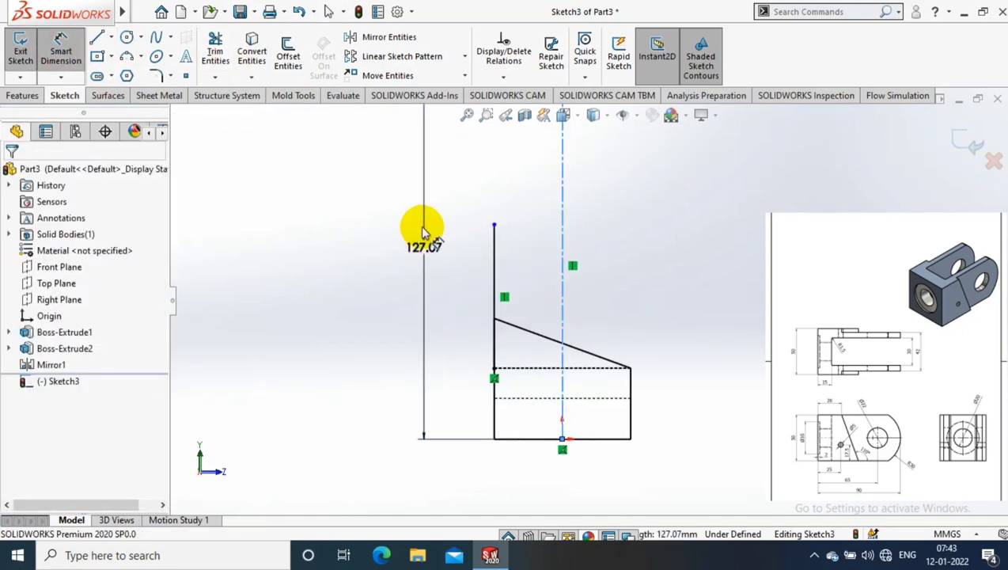
click(420, 237)
text(90)
key(Return)
click(630, 267)
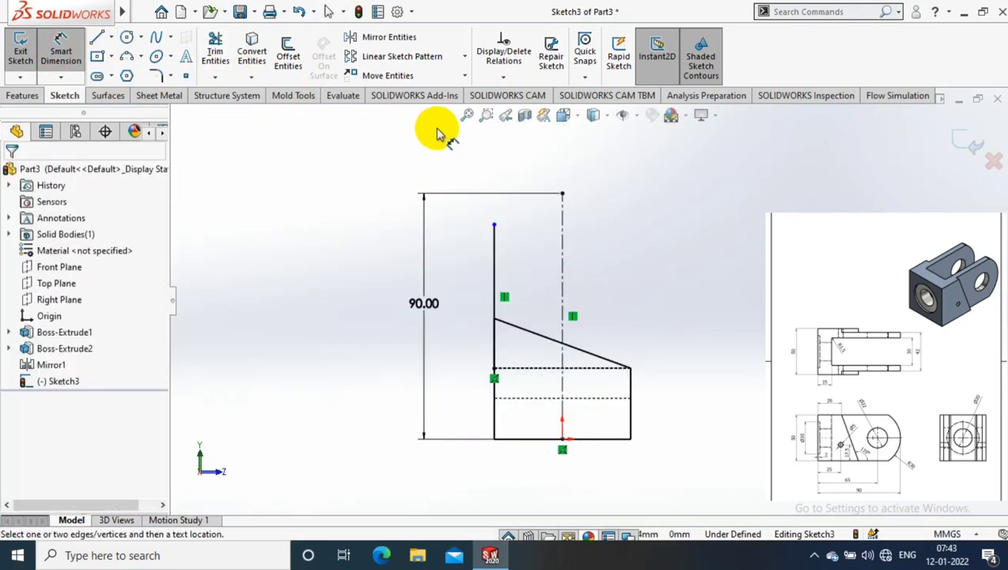
click(494, 261)
click(349, 264)
text(55)
key(Return)
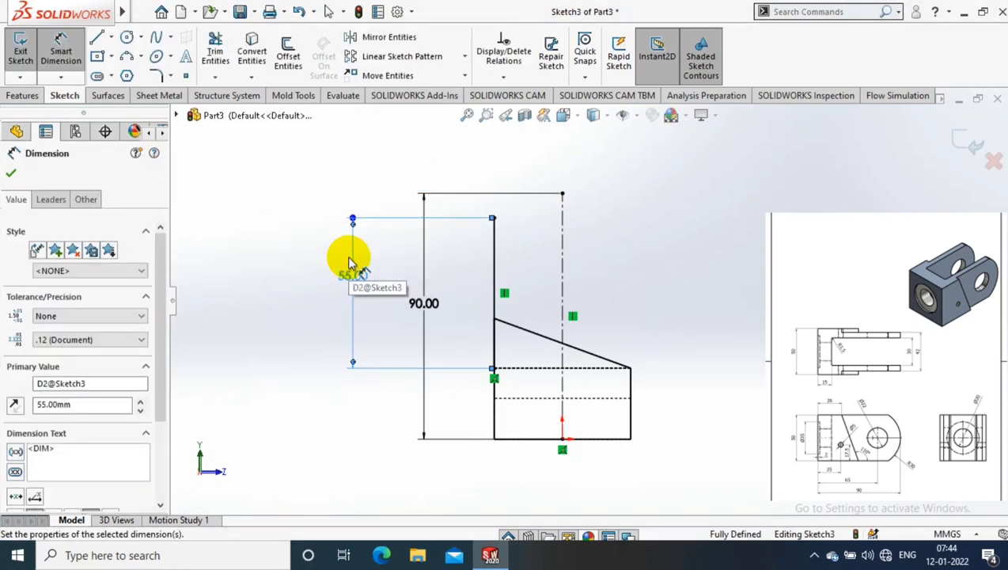
click(12, 172)
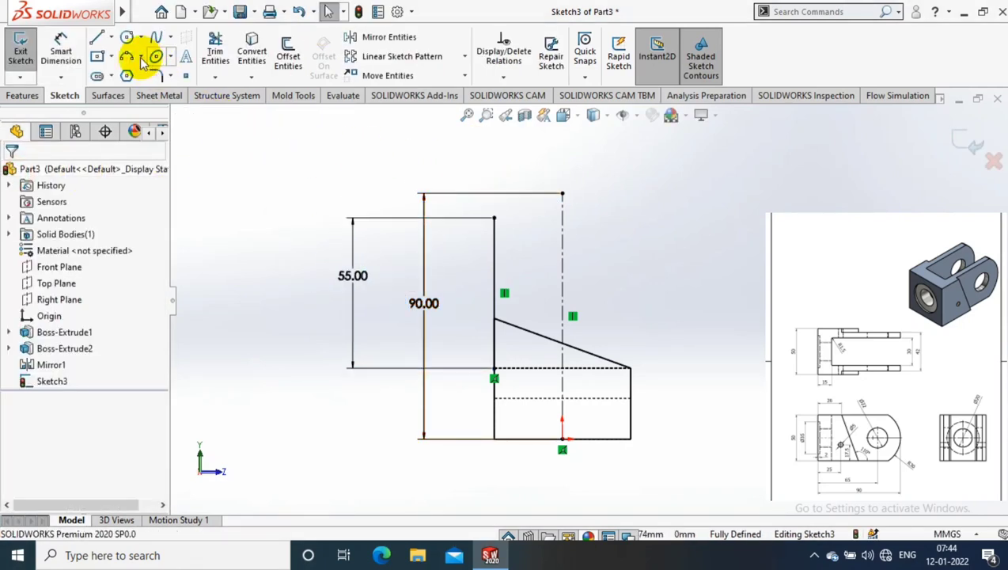
Draw a vertical right-hand line up from the slanted edge's right end.
click(98, 39)
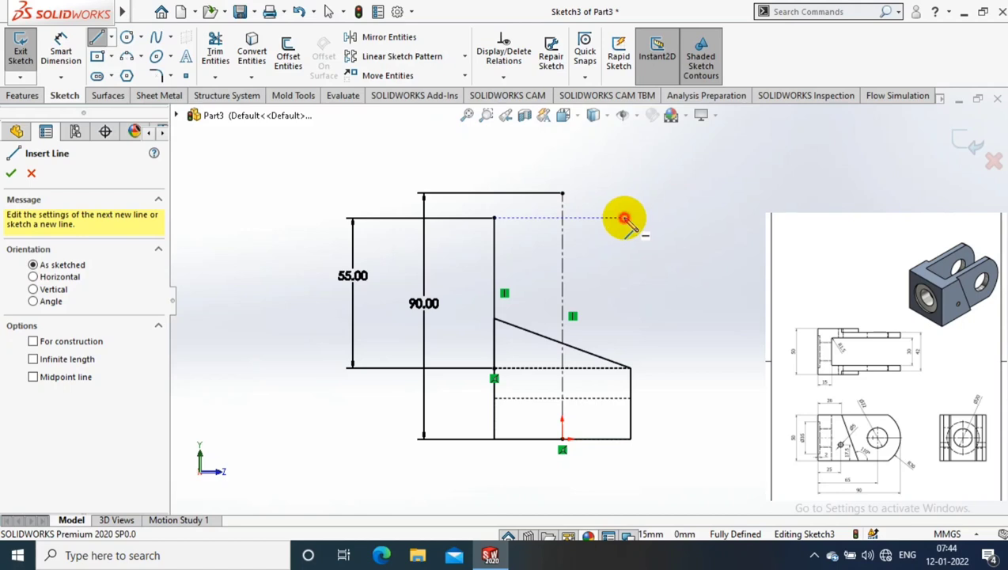
click(625, 217)
click(631, 368)
key(Escape)
click(626, 253)
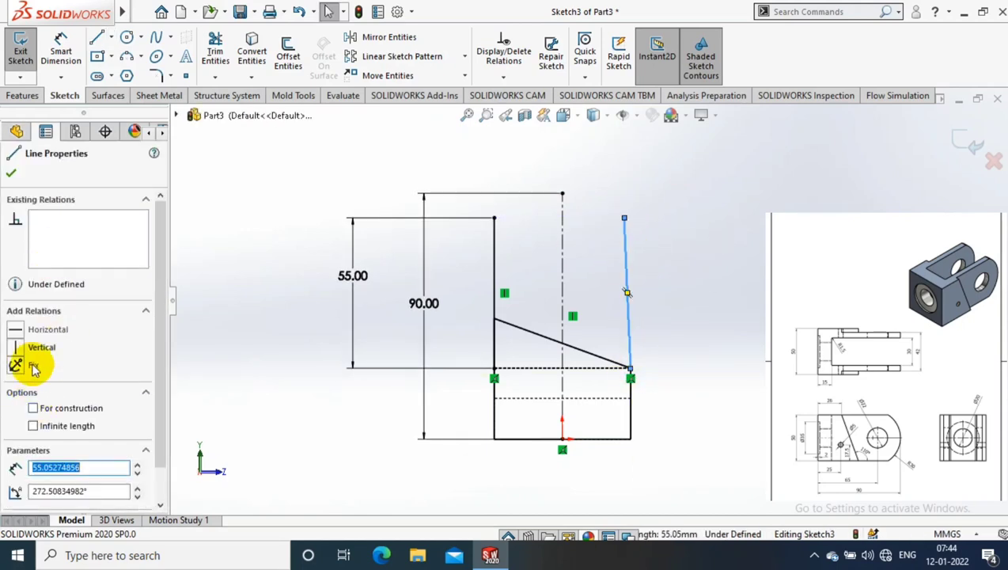
click(36, 348)
click(700, 241)
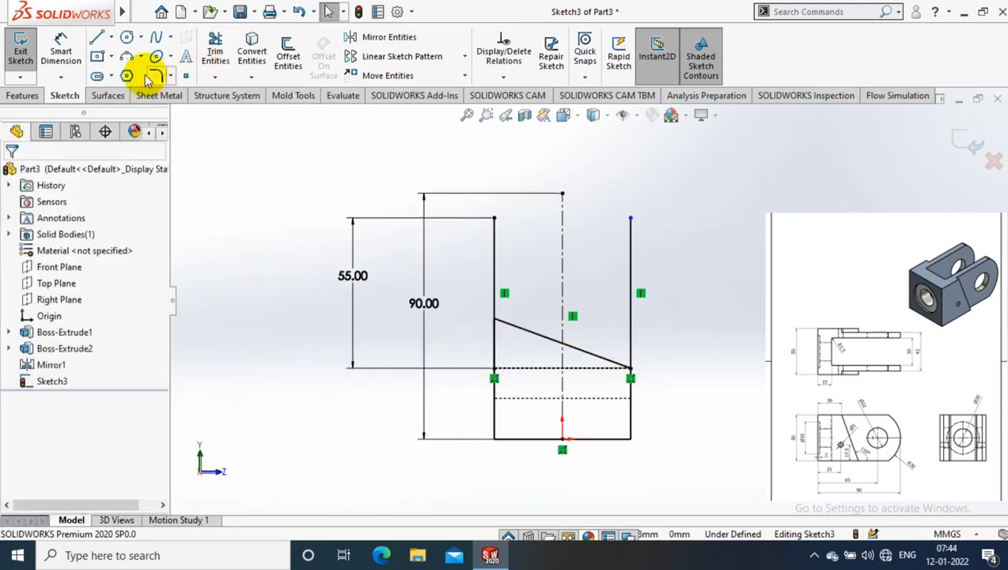
Add a Horizontal relation between the profile's two top endpoints.
click(646, 236)
click(630, 220)
ctrl+click(494, 218)
click(19, 411)
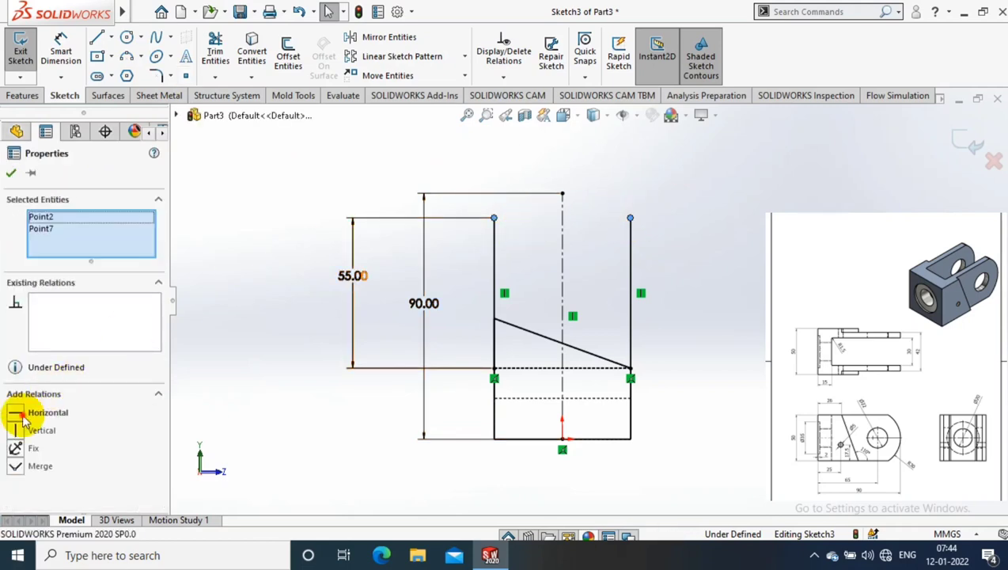
click(407, 241)
Draw a three-point arc bulging upward across the top endpoints, dimensioned R30.
click(141, 56)
click(194, 108)
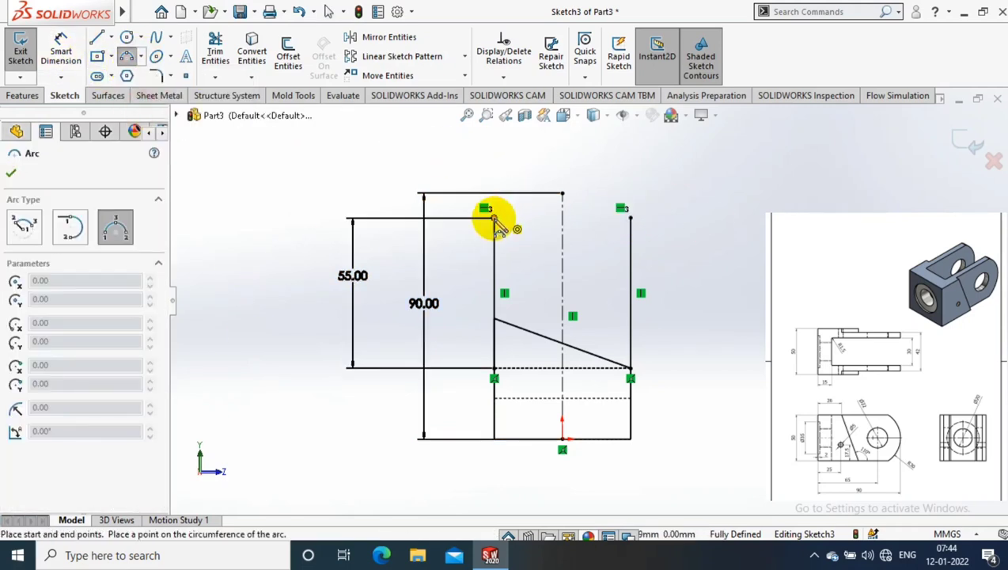
click(494, 218)
click(630, 217)
click(574, 180)
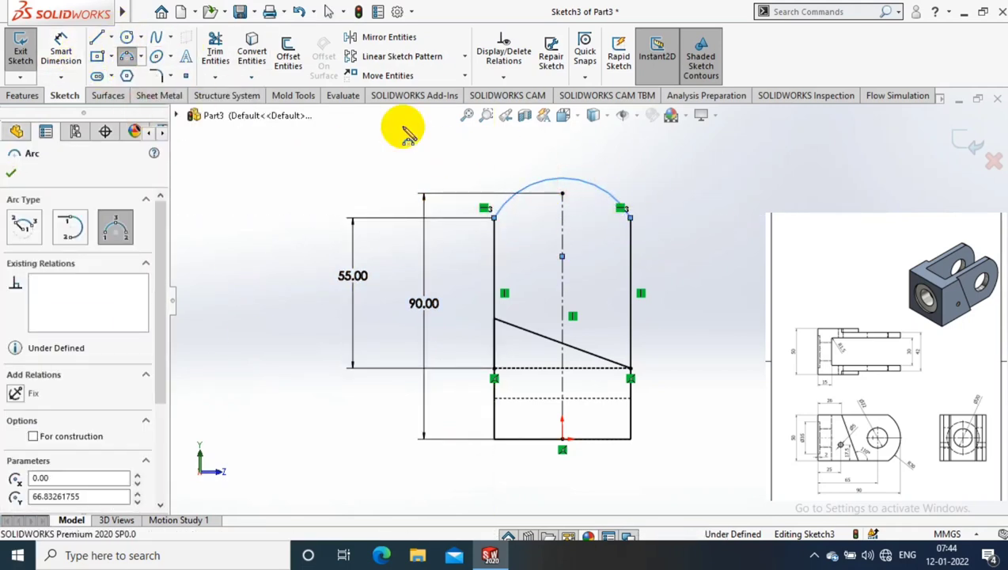
click(603, 185)
click(595, 147)
text(3)
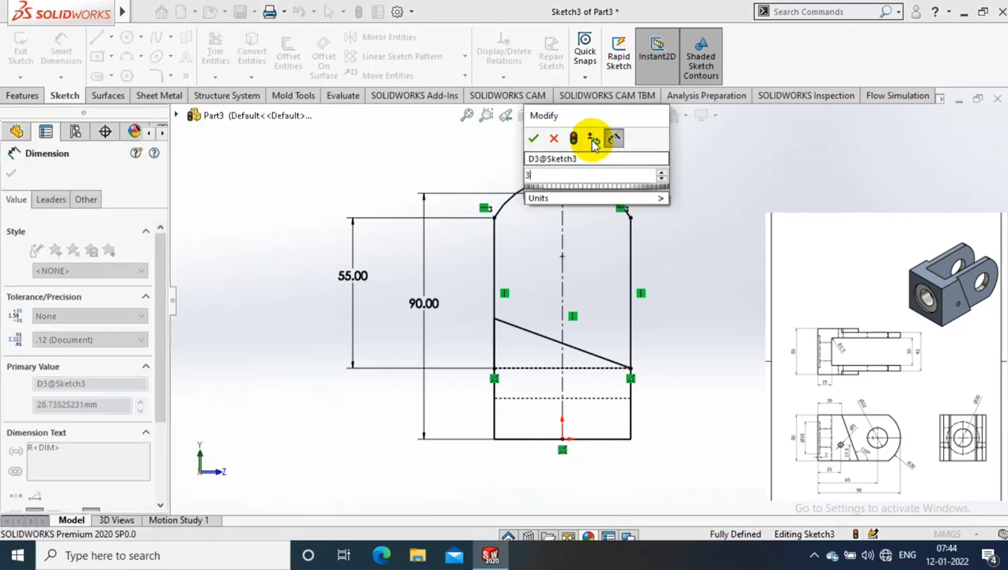
text(0)
key(Return)
key(Escape)
key(Escape)
Try a midpoint relation on the arc's top point, then undo it as over-defining.
click(560, 185)
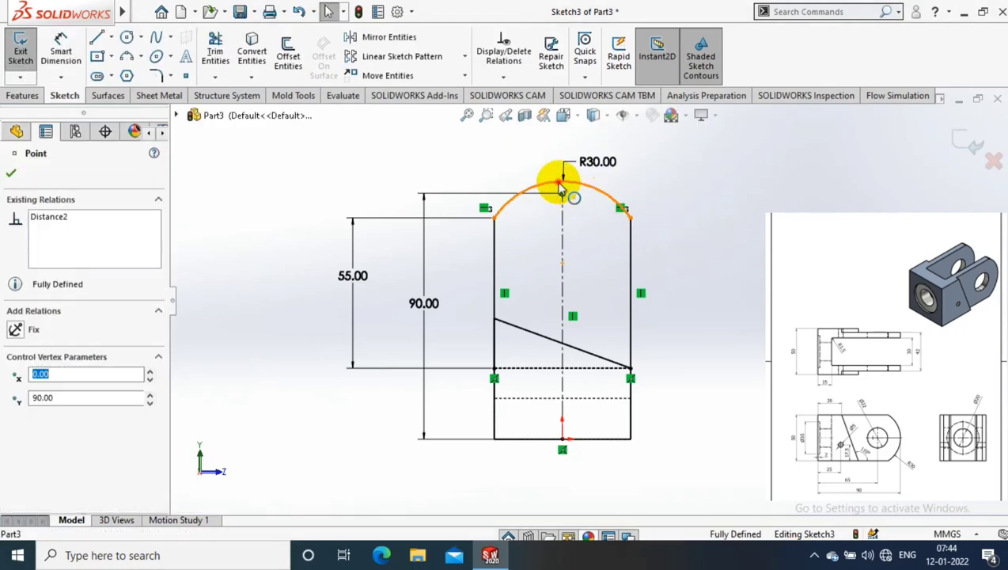
ctrl+click(500, 204)
click(49, 447)
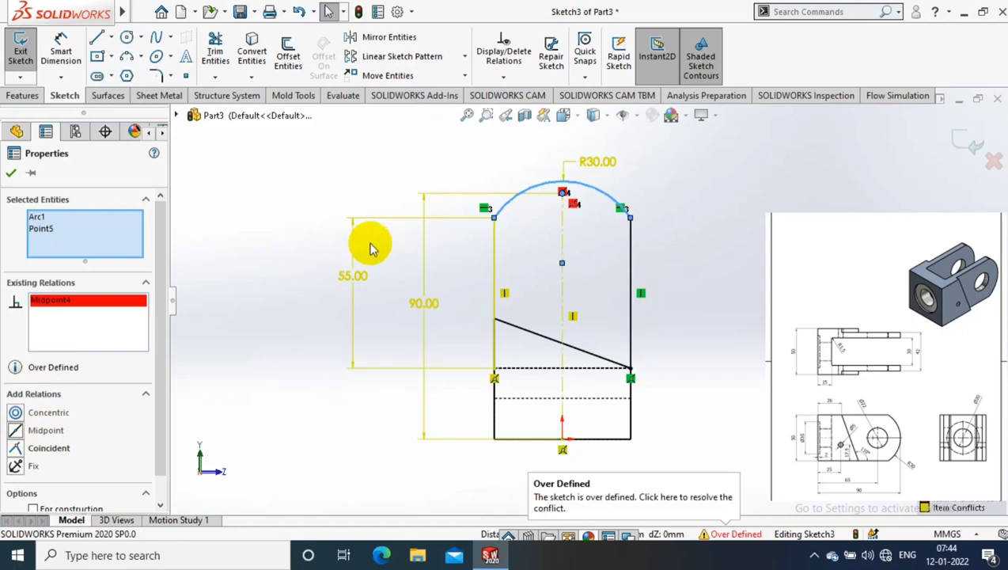
click(589, 260)
key(ctrl+z)
key(ctrl+z)
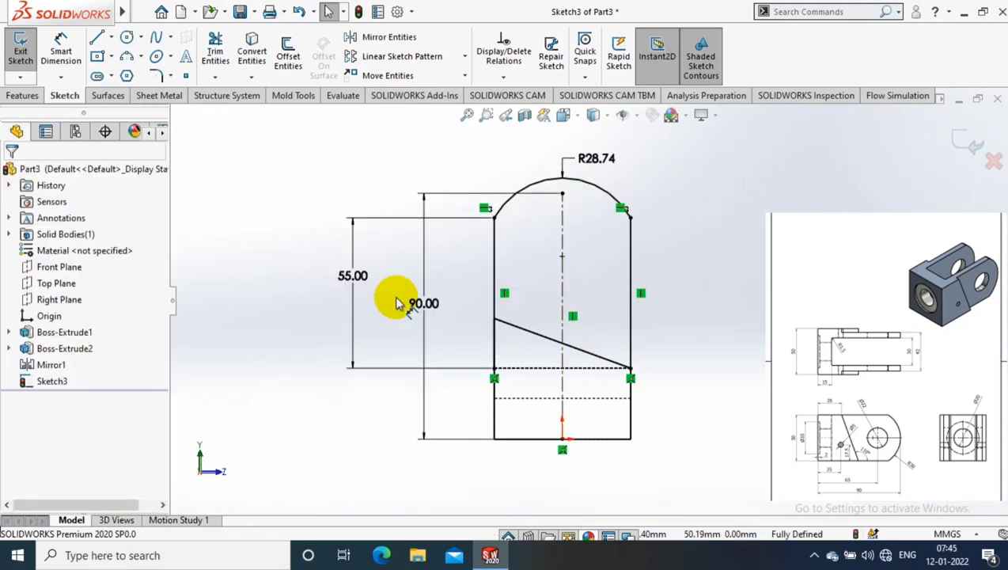
Change the 55 side height dimension to 50 mm.
double_click(351, 276)
text(52)
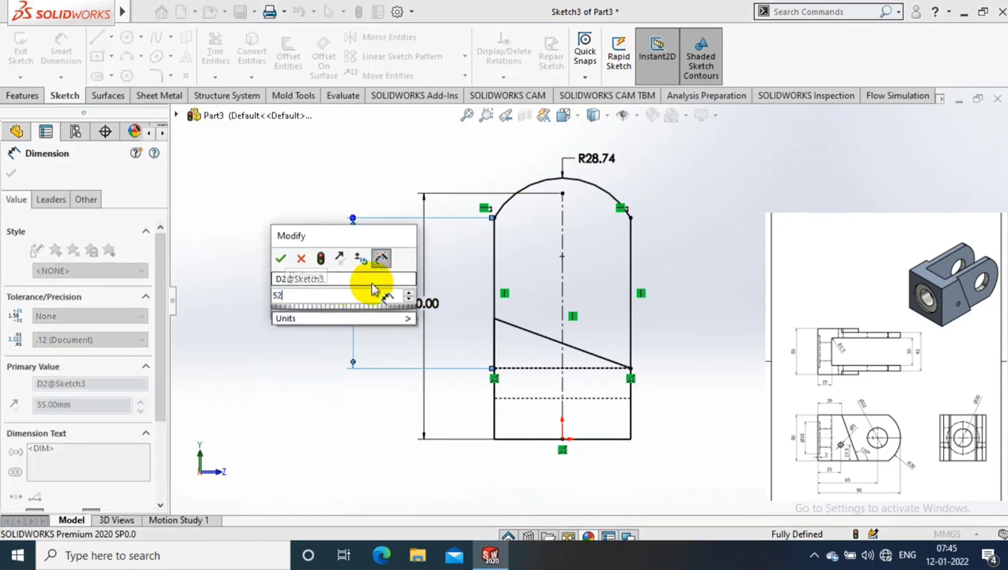
key(Return)
double_click(350, 278)
text(50)
key(Return)
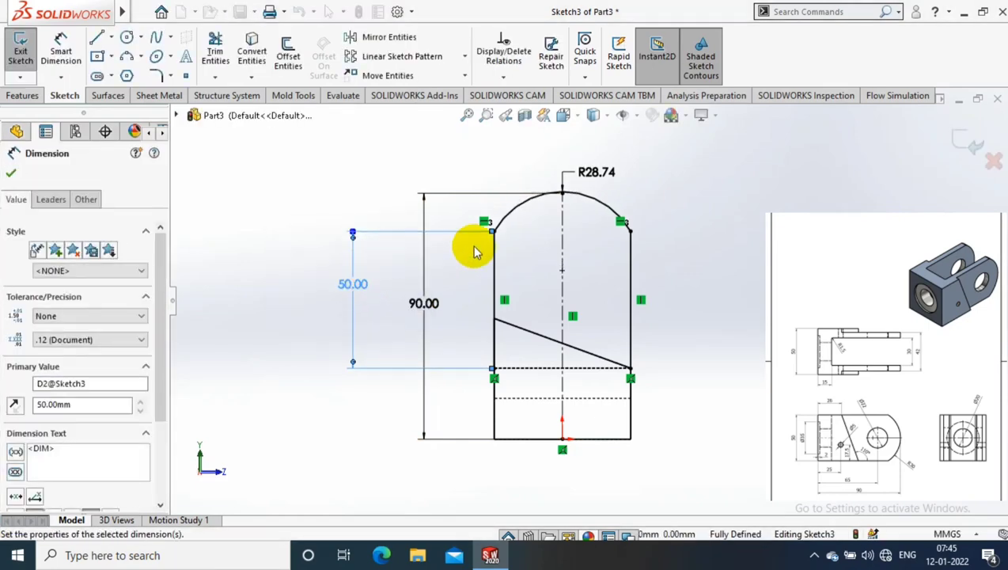
click(736, 206)
Re-enter the arc radius as 30 mm and check the sketch against the base.
double_click(597, 172)
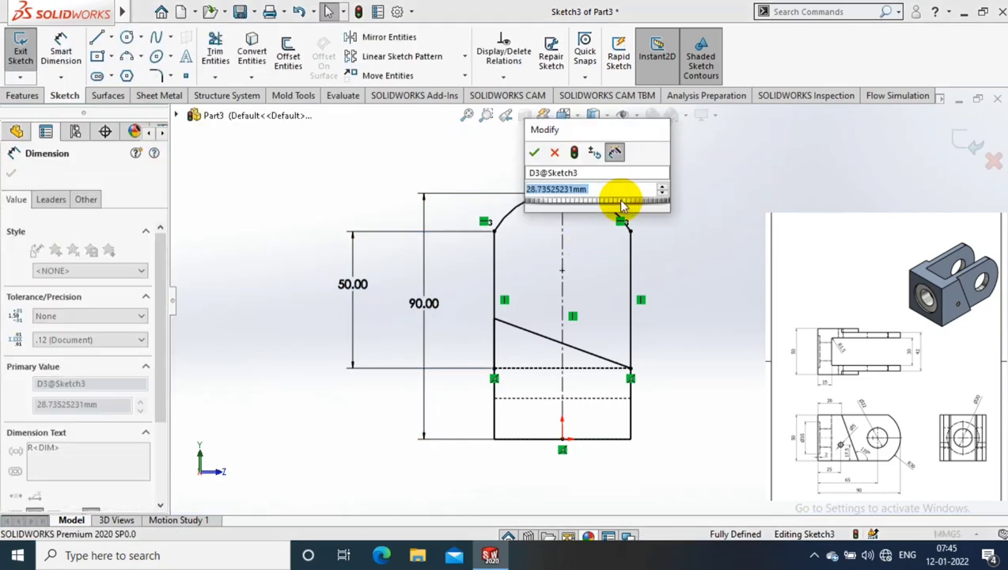
text(30)
key(Return)
click(656, 178)
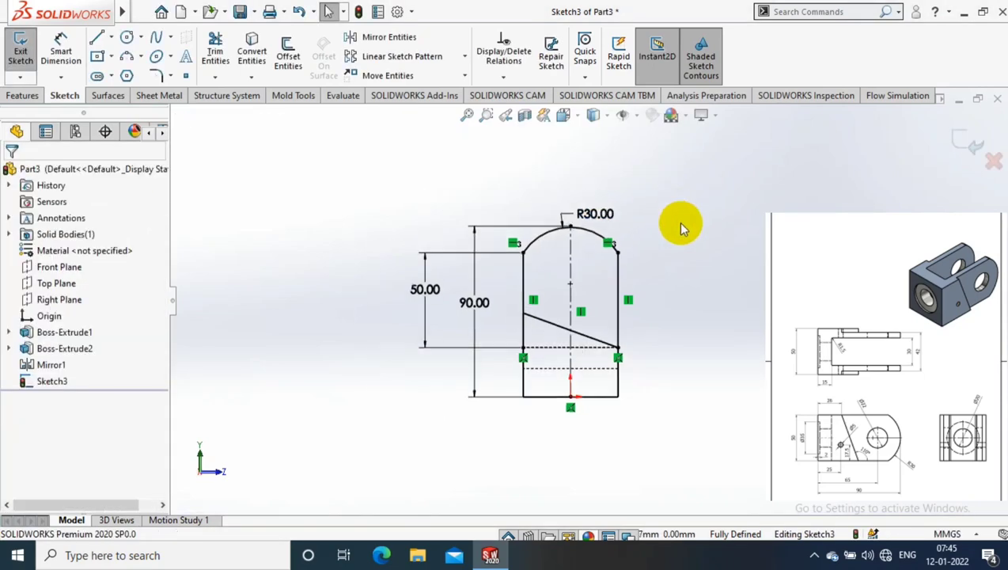
middle_drag(680, 223, 715, 278)
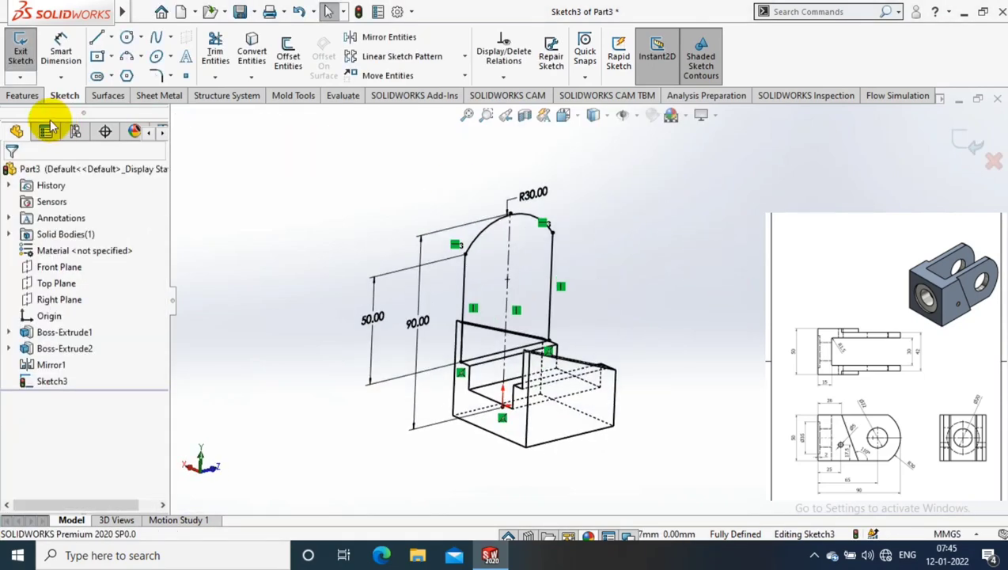
Draw a Ø22 circle centred on the lug centreline.
click(127, 37)
scroll(514, 255, down, 3)
click(581, 254)
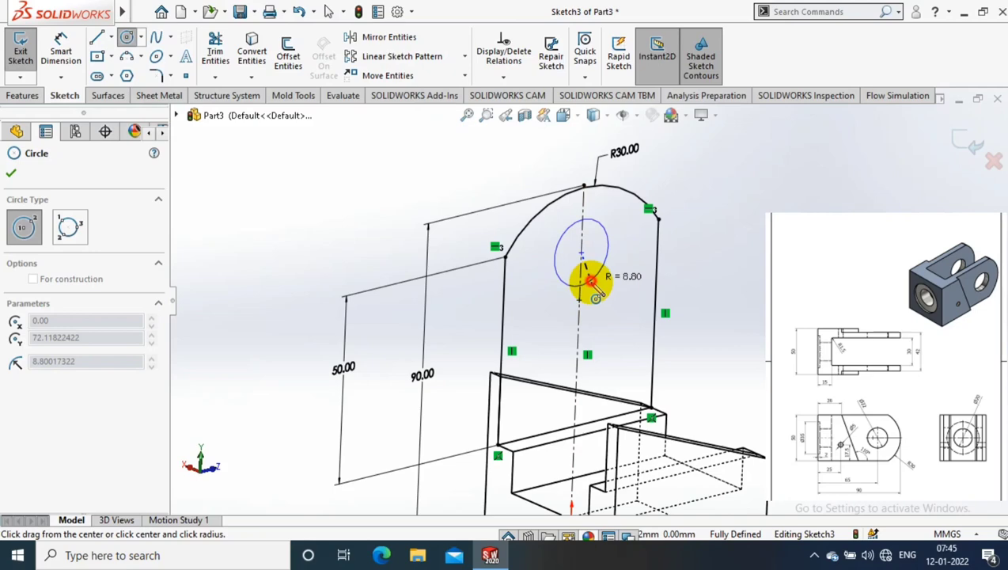
click(63, 46)
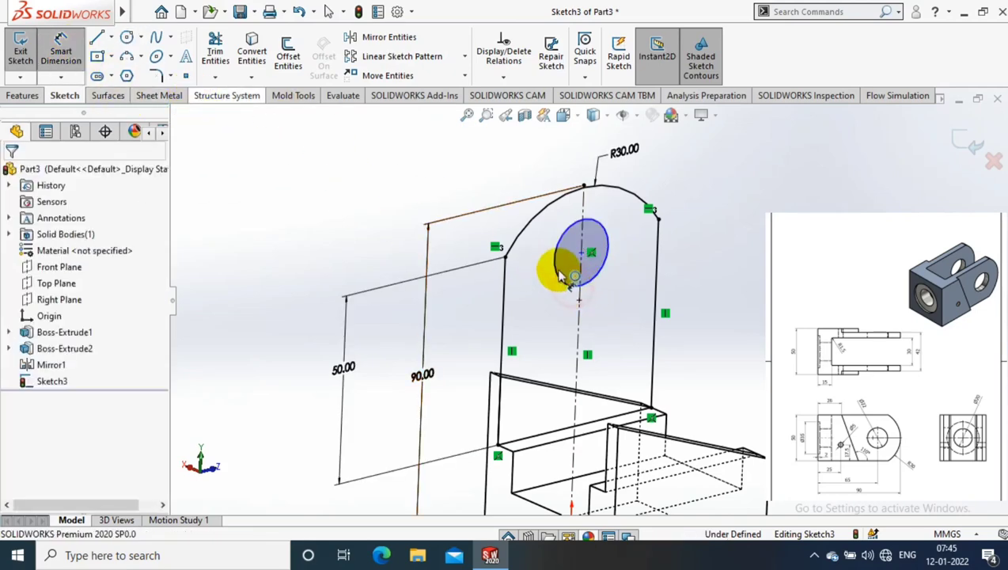
click(560, 275)
click(461, 178)
text(22)
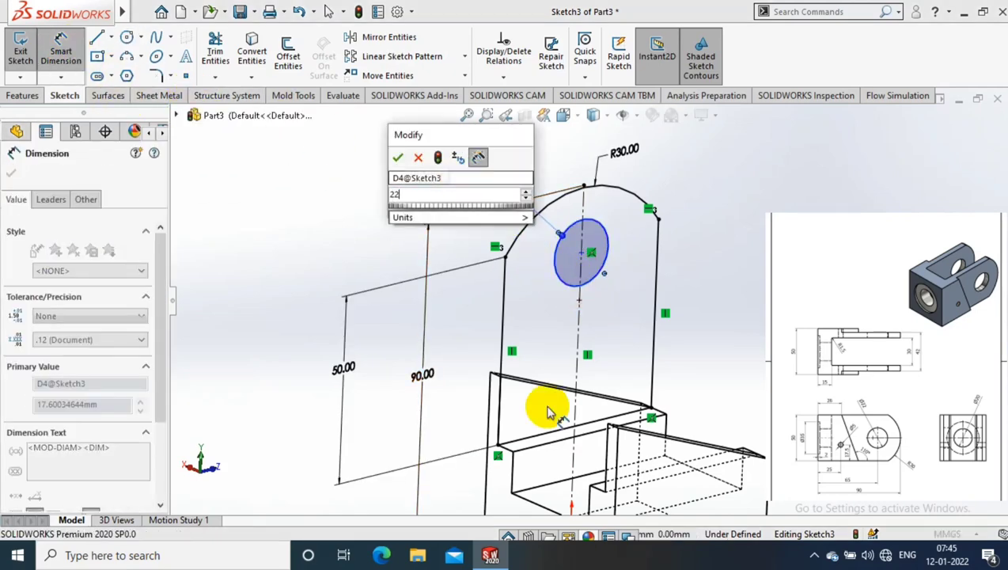
key(Return)
Locate the circle centre 65 mm up from the base.
scroll(554, 412, up, 3)
click(585, 273)
click(686, 289)
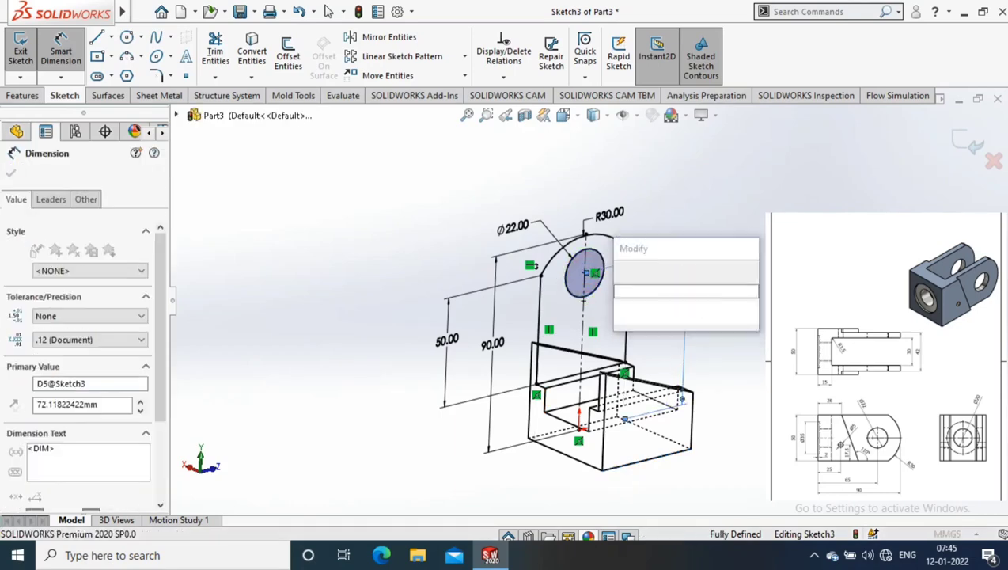
text(65)
key(Return)
click(46, 131)
Exit the lug sketch and set the display style to Shaded.
click(24, 96)
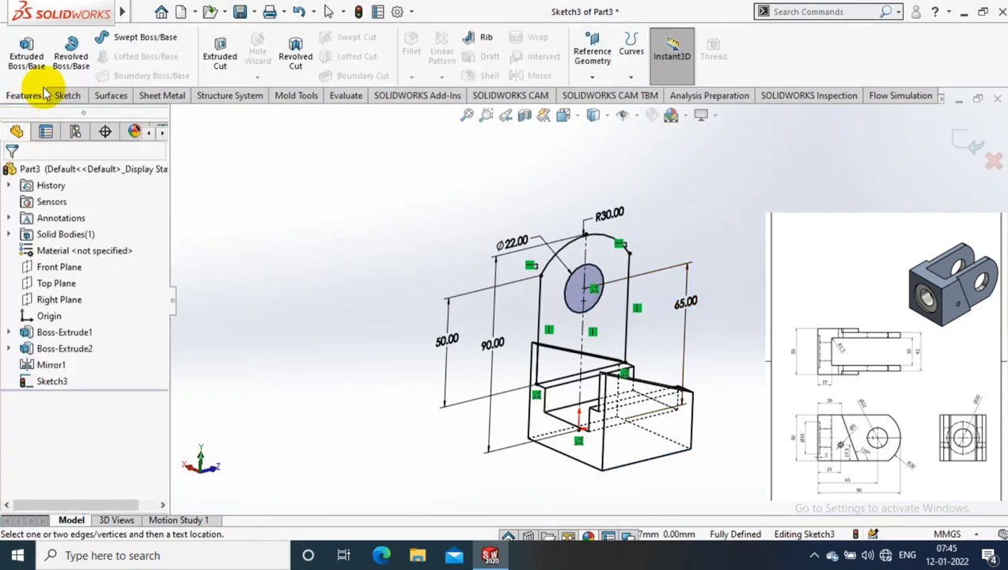
scroll(576, 354, down, 2)
click(88, 97)
click(96, 37)
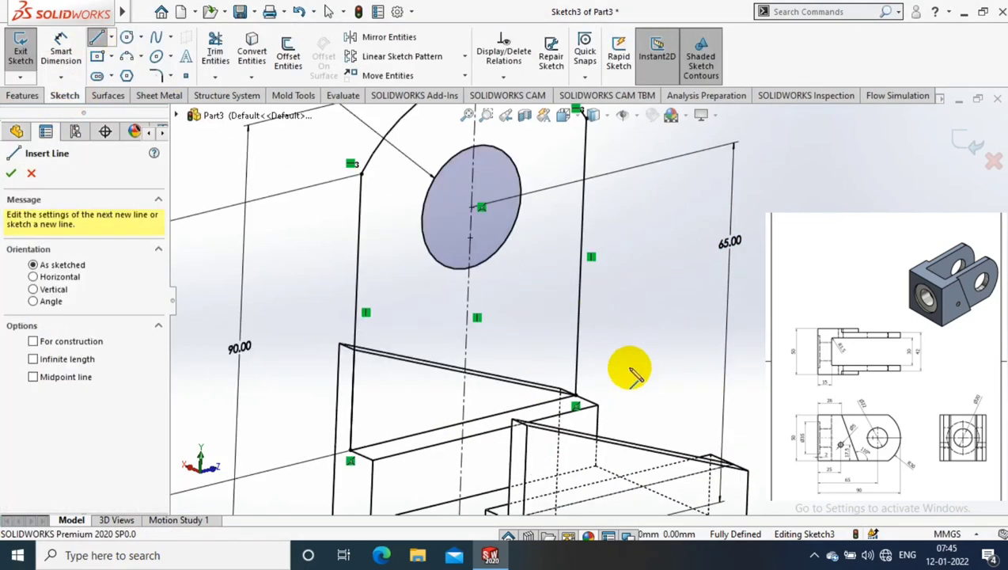
key(Escape)
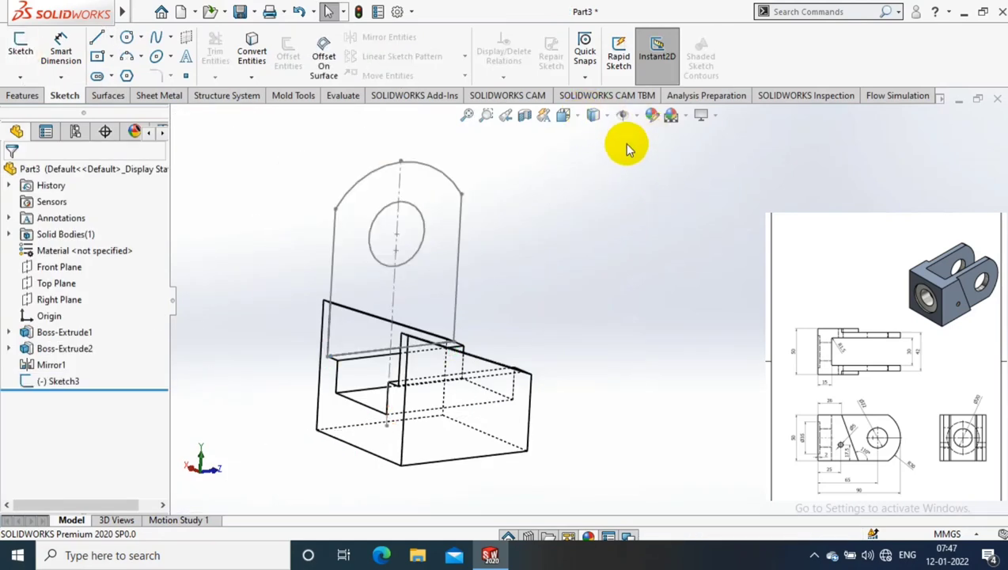
click(608, 116)
click(595, 150)
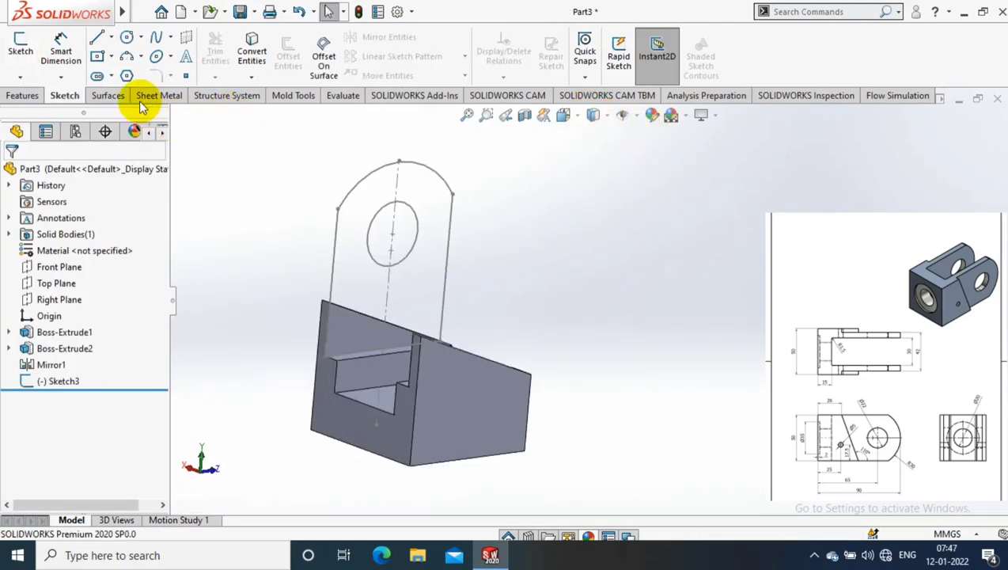
Start an Extruded Boss/Base on the lug sketch with Thin Feature off and contours cleared.
click(22, 95)
click(26, 56)
click(438, 171)
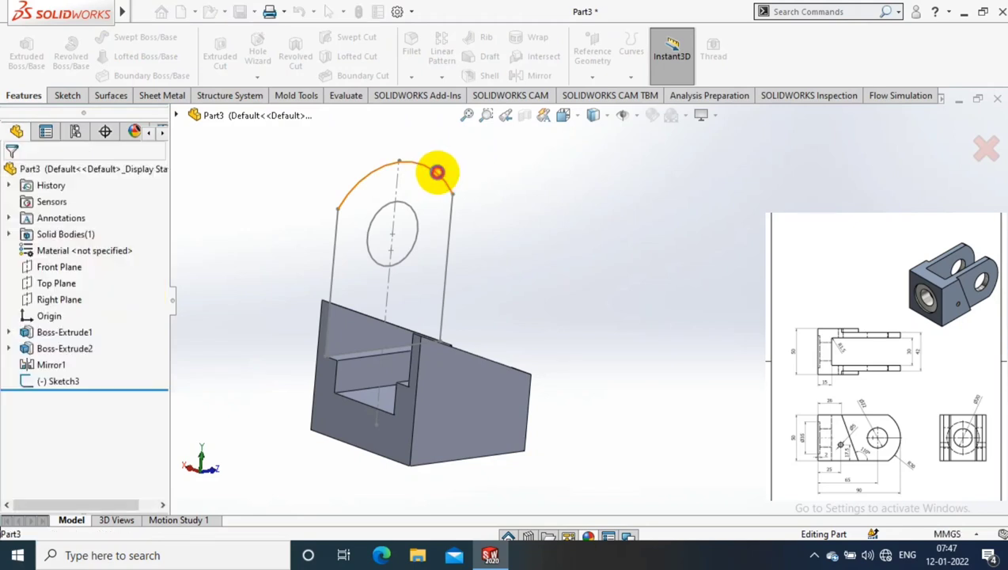
scroll(119, 364, down, 2)
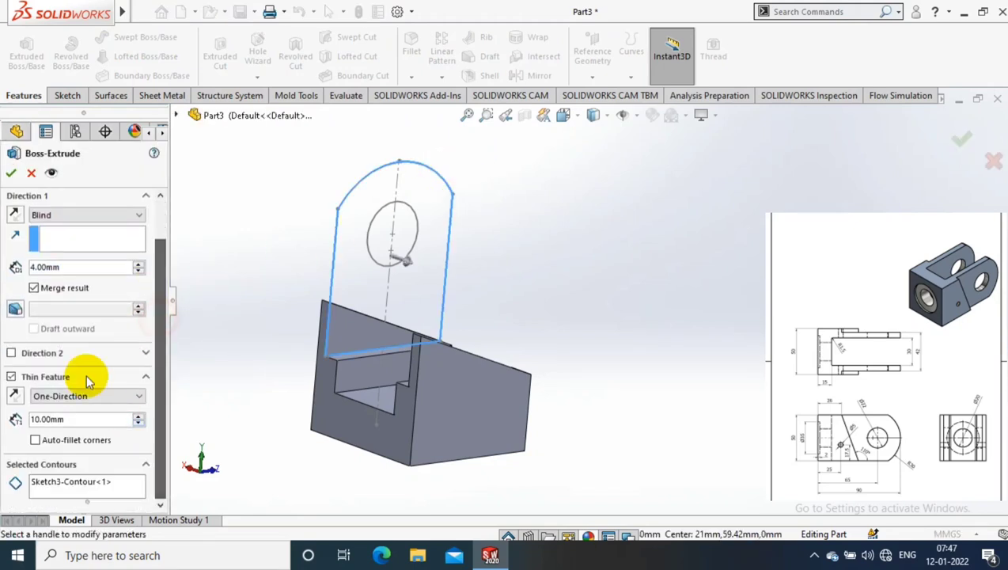
click(19, 378)
right_click(101, 466)
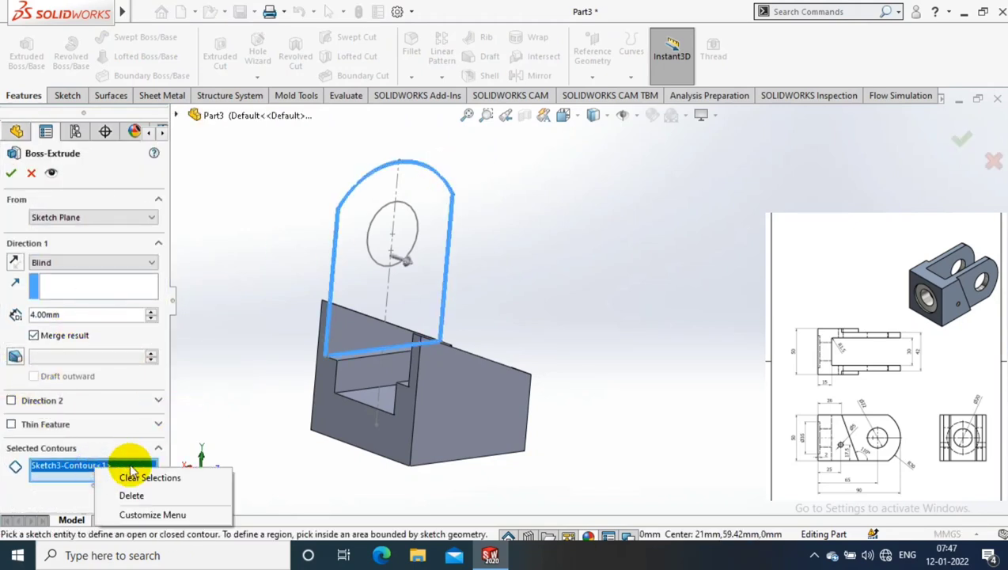
click(151, 476)
Select the four lug regions, extrude them 6 mm, and view in isometric.
click(418, 263)
click(349, 277)
click(349, 346)
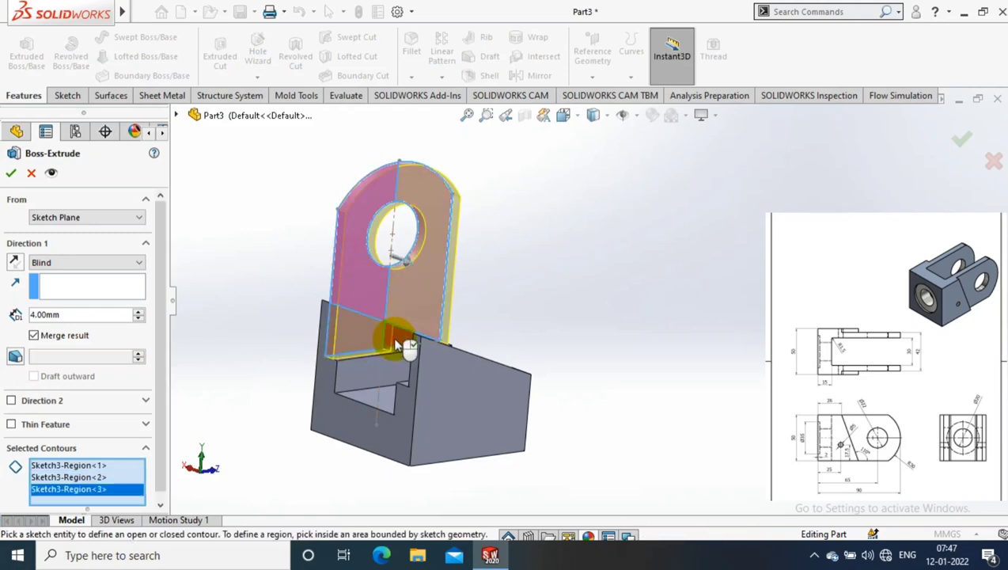
click(400, 340)
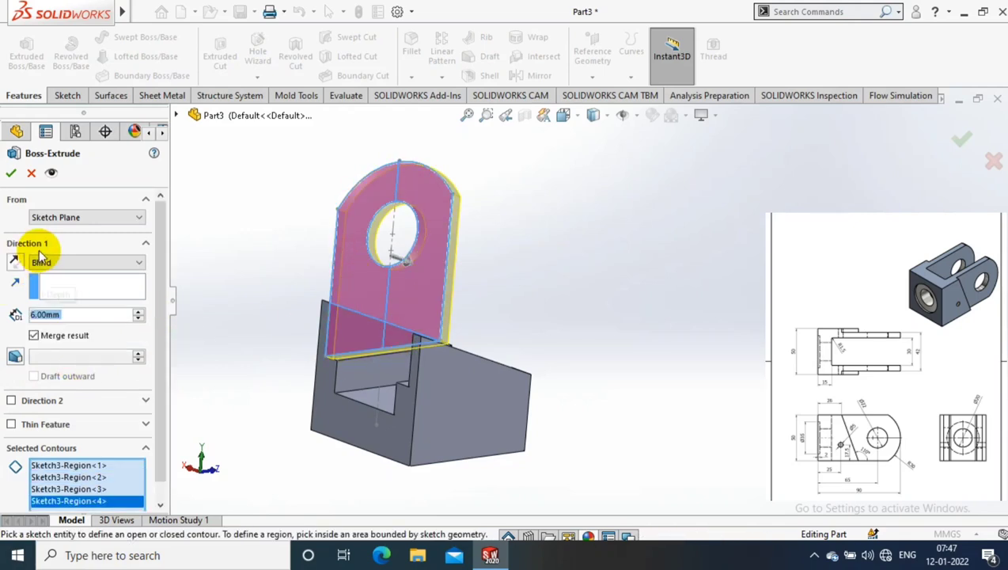
key(Return)
middle_drag(542, 220, 678, 283)
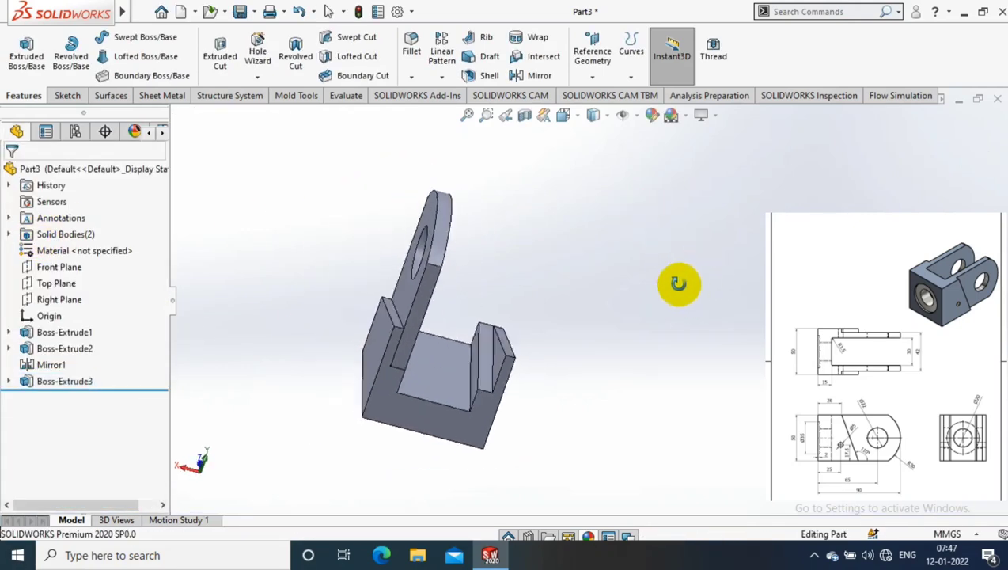
key(ctrl+7)
Mirror Boss-Extrude3 about the Right Plane to form the second holed lug.
click(57, 300)
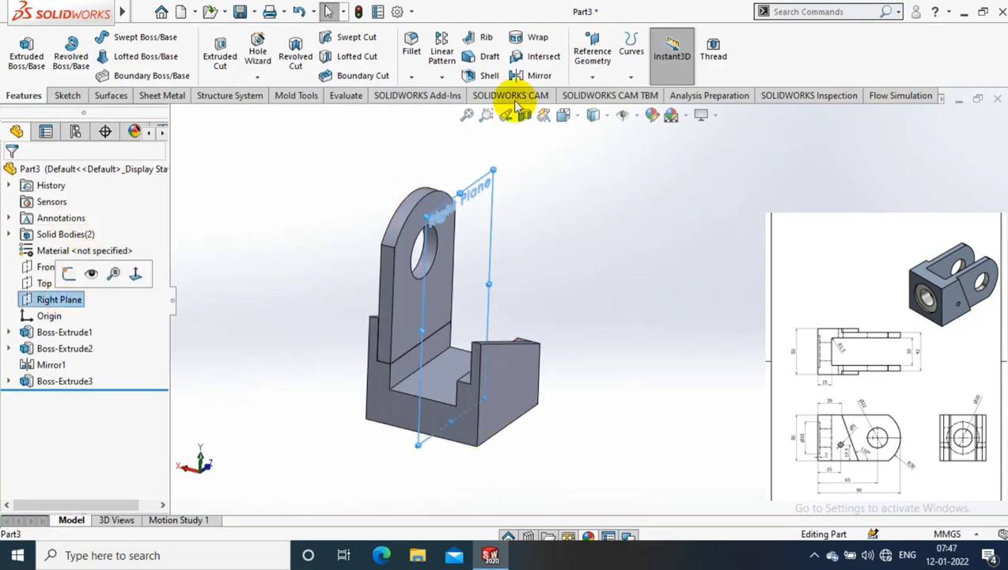
click(540, 75)
click(412, 281)
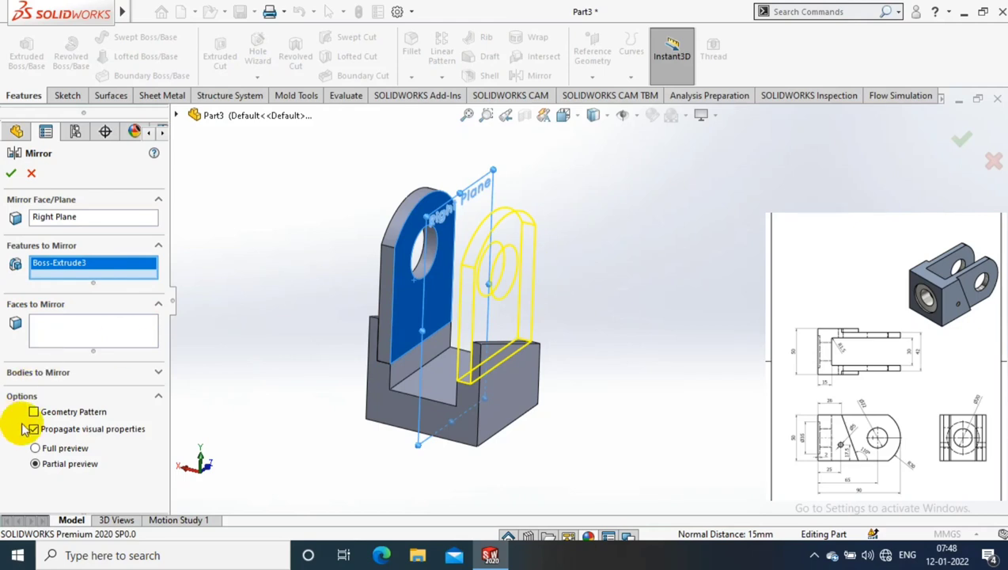
click(11, 172)
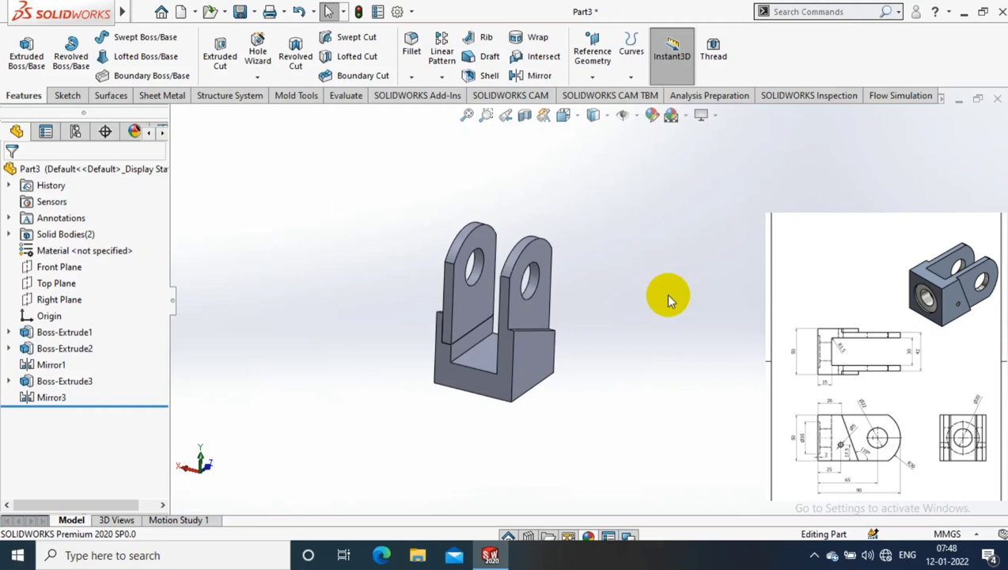
mouse_move(746, 364)
middle_down()
mouse_move(614, 299)
mouse_move(472, 352)
middle_up()
Sketch a circle at the origin on the base's bottom face, viewed normal to it.
click(472, 352)
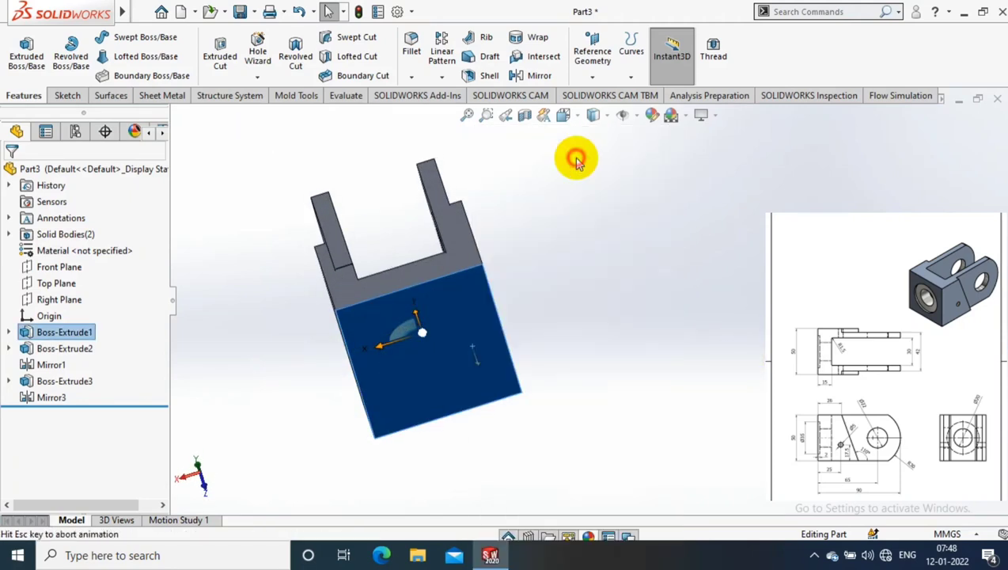
key(ctrl+8)
click(65, 95)
click(33, 62)
click(127, 37)
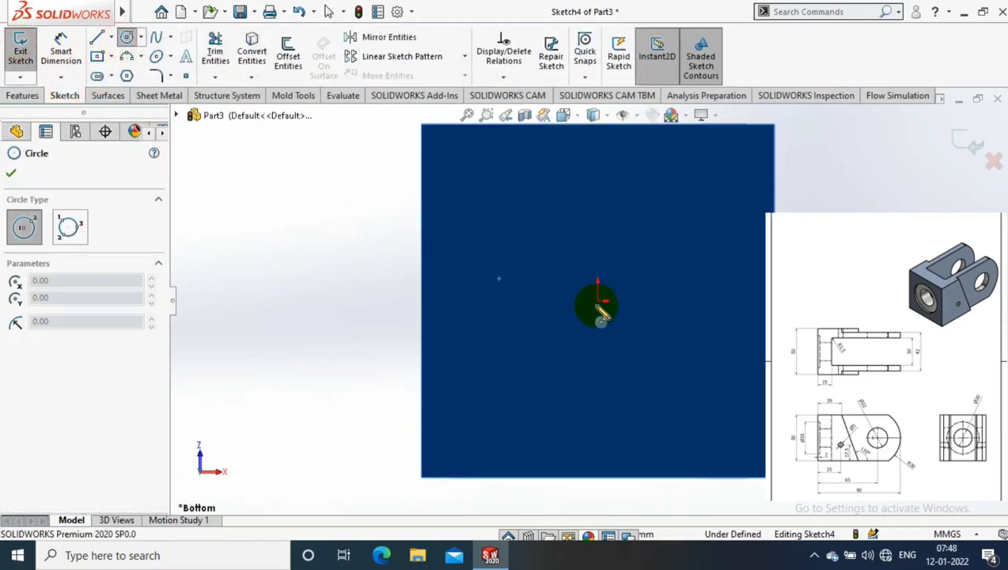
click(597, 301)
click(654, 368)
Dimension the circle Ø35 and extrude-cut it into the bottom face.
click(61, 49)
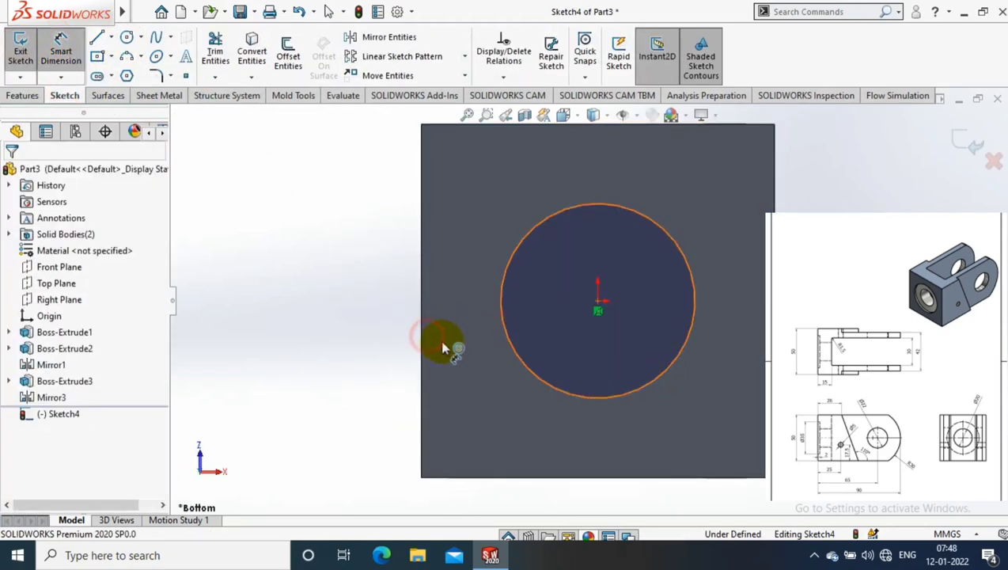
click(501, 337)
click(468, 322)
text(35)
key(Return)
click(23, 95)
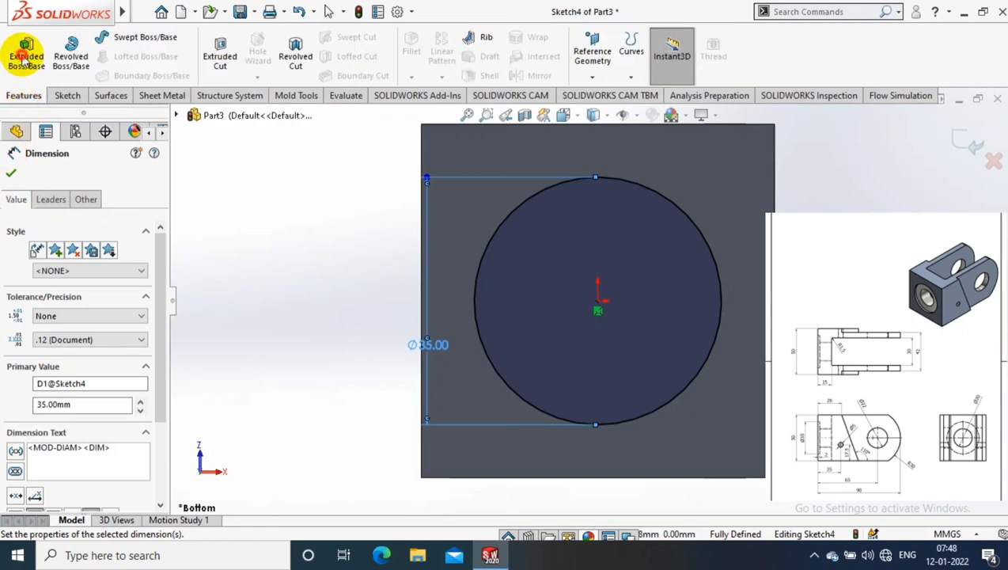
click(26, 57)
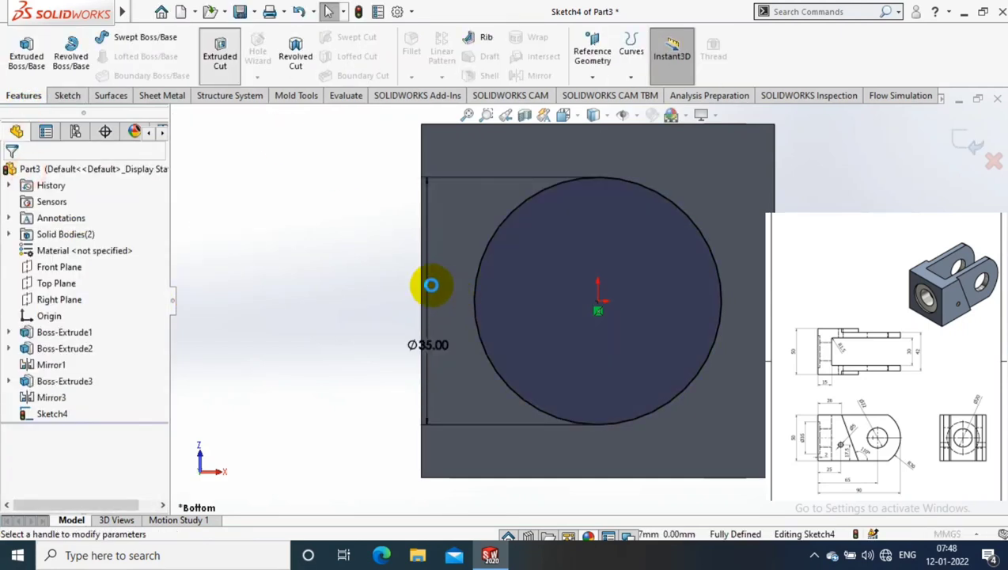
key(Return)
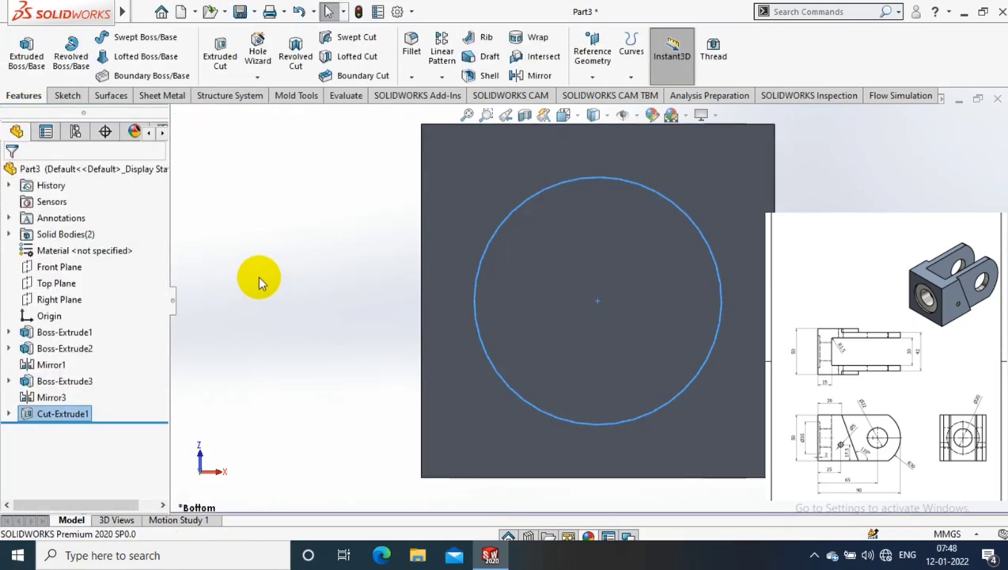
scroll(567, 288, up, 5)
Sketch a Ø20 circle at the origin on the recess face.
click(76, 99)
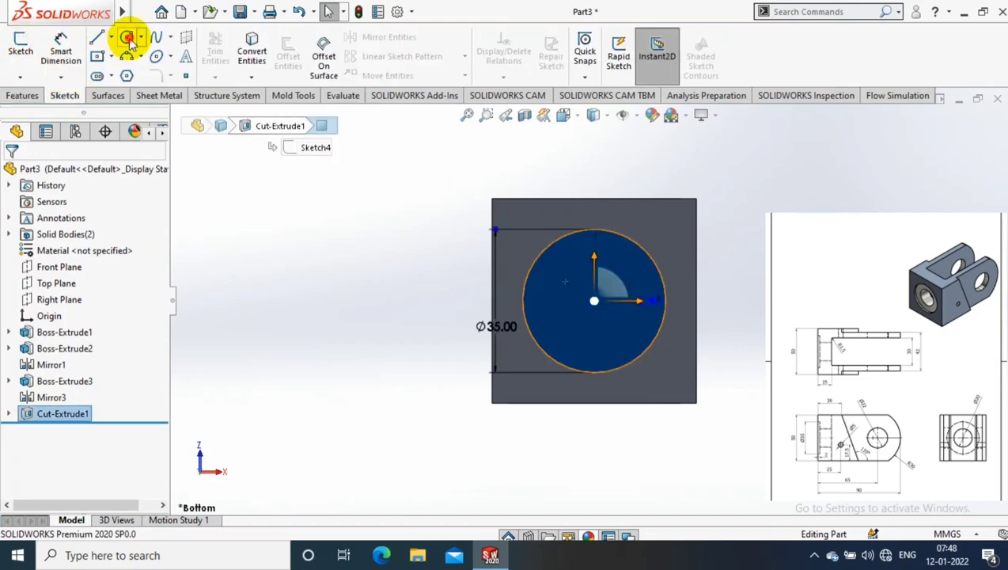
click(131, 43)
click(595, 305)
click(595, 335)
click(61, 49)
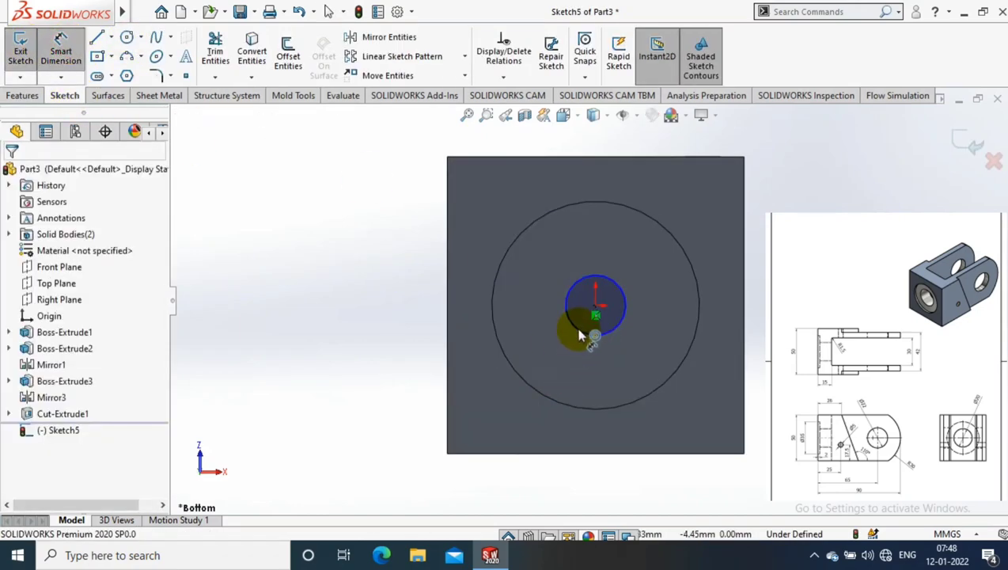
click(364, 301)
text(20)
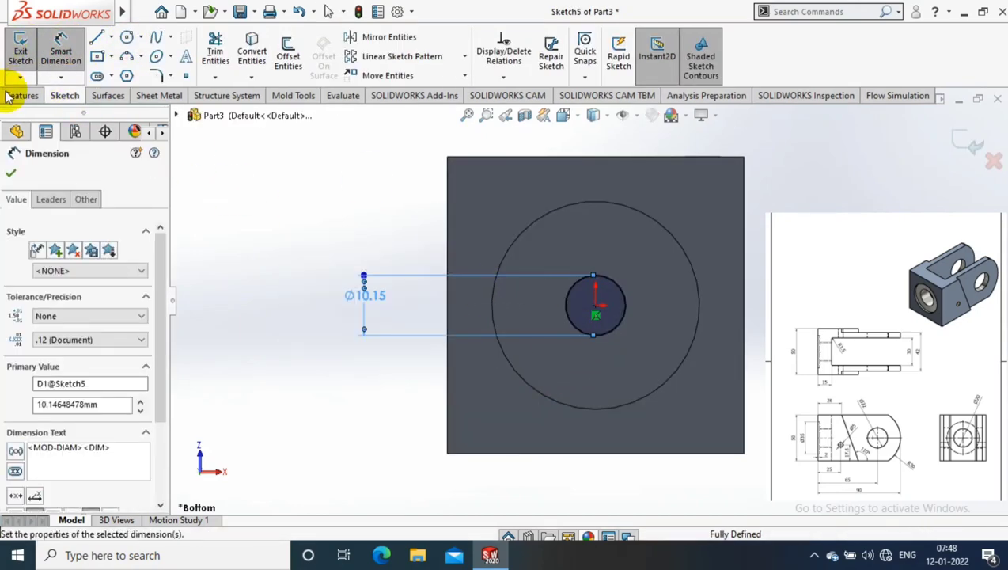
key(Return)
click(22, 95)
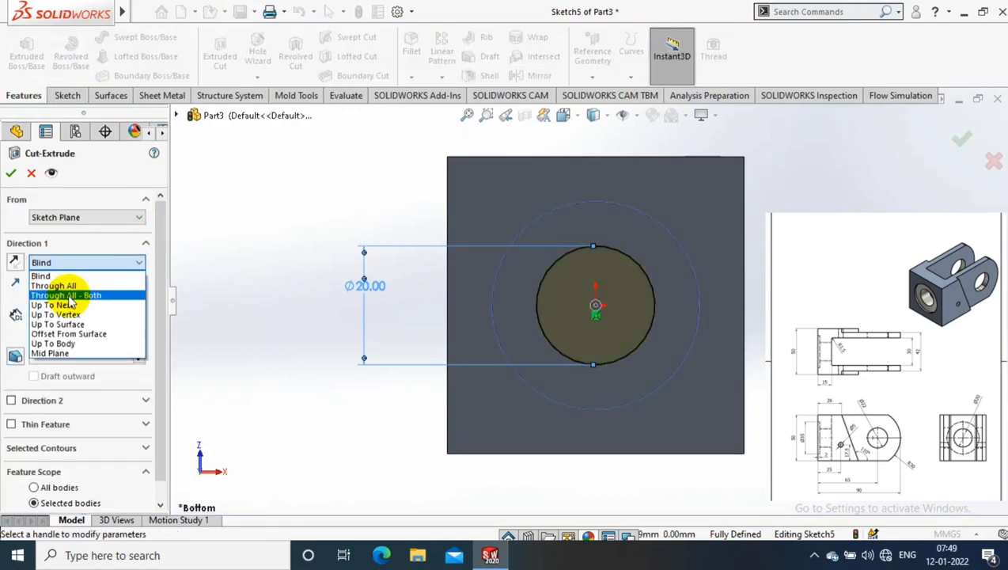
Cut the Ø20 circle Through All in both directions and orbit back to 3D.
click(68, 296)
click(11, 172)
mouse_move(741, 265)
middle_down()
mouse_move(766, 548)
mouse_move(737, 336)
middle_up()
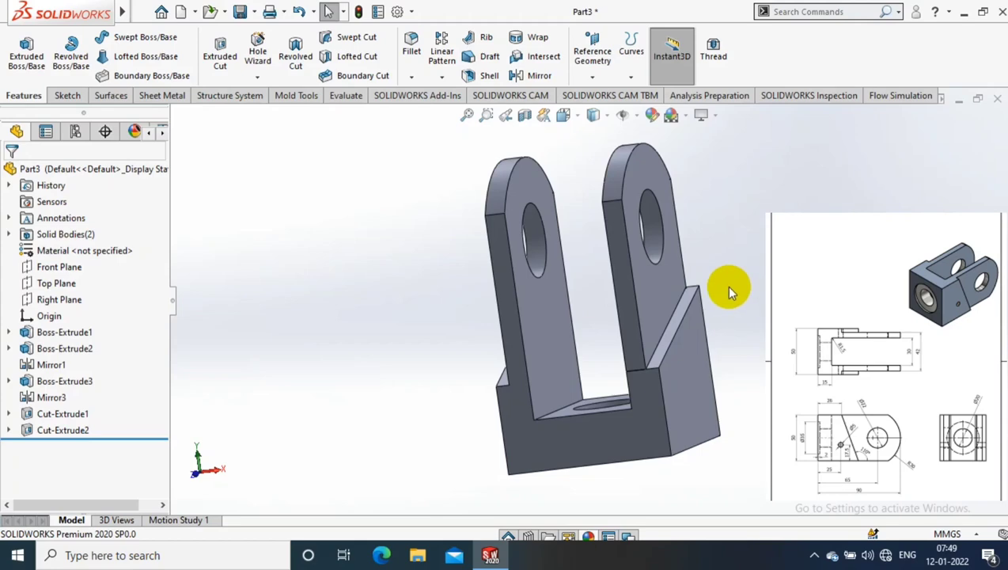
right_click(700, 352)
Sketch a Ø5 circle on the base's side face, viewed normal to it.
click(716, 139)
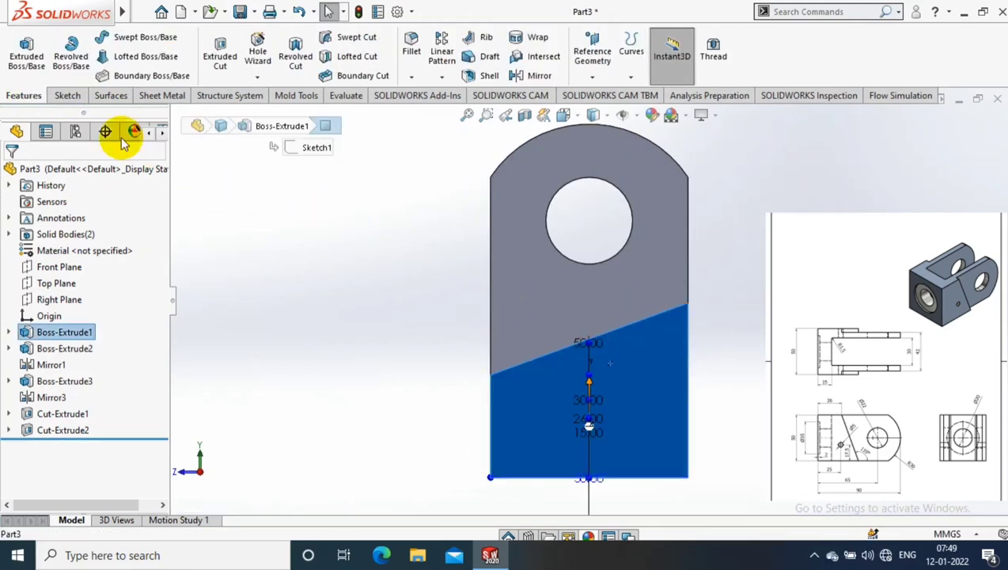
click(20, 49)
click(126, 37)
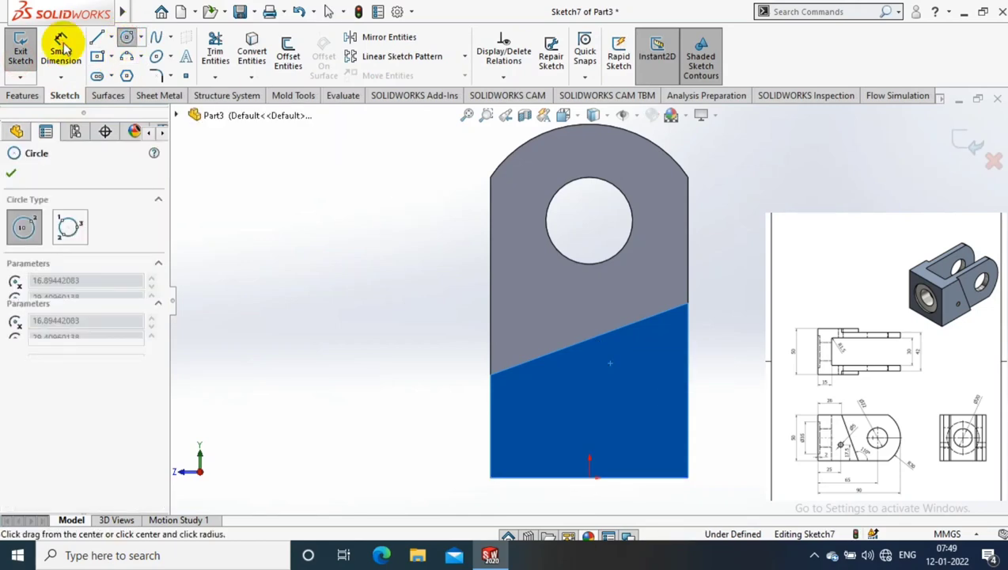
click(742, 478)
click(757, 382)
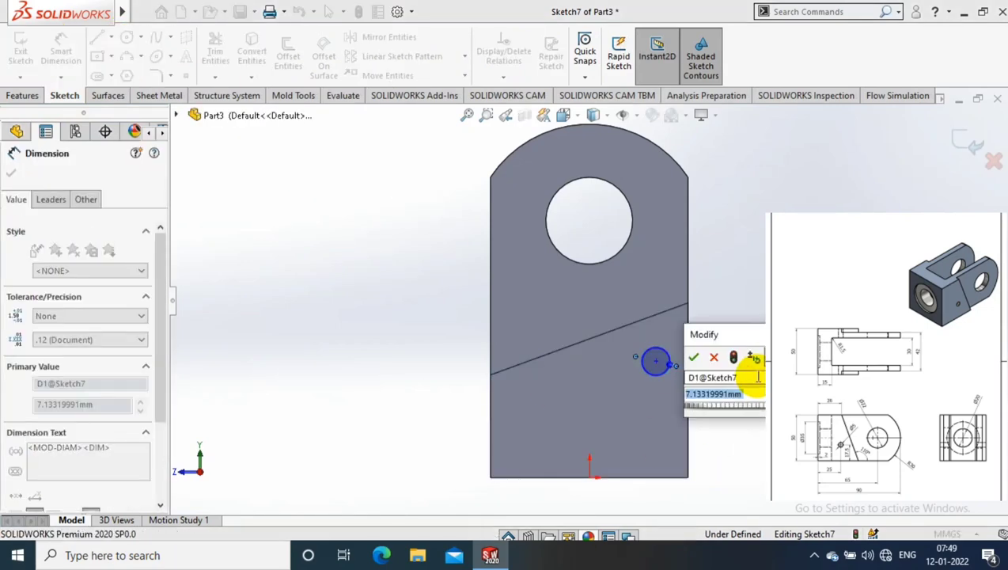
text(5)
key(Return)
Locate the Ø5 circle 25 mm up and 17.5 mm from the side edge.
click(656, 361)
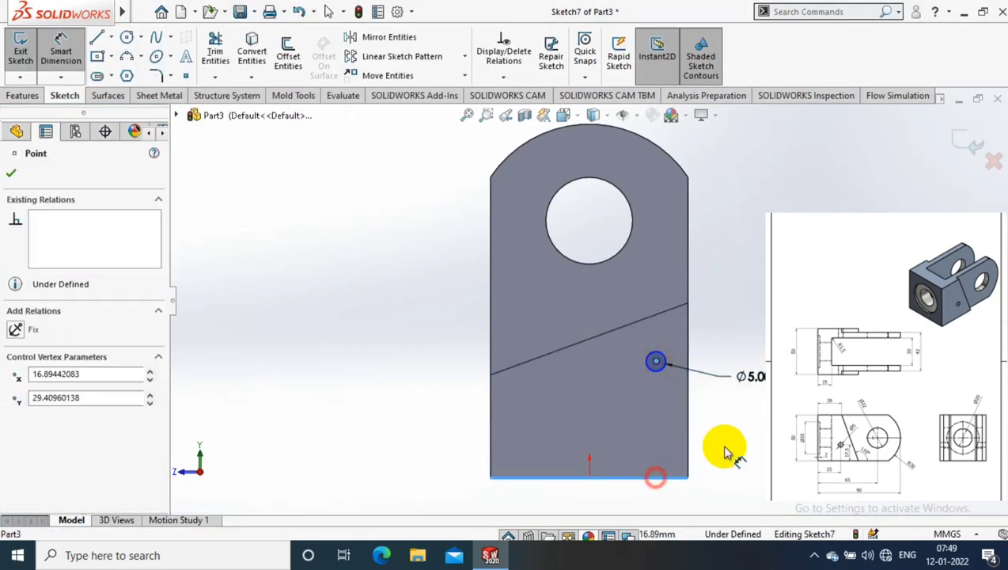
click(744, 405)
text(25)
key(Return)
scroll(602, 383, down, 3)
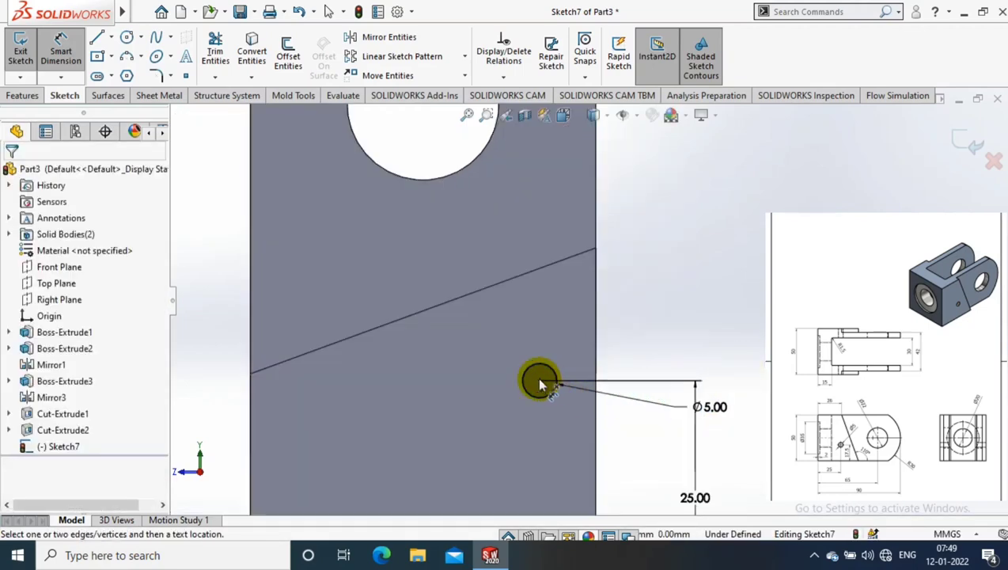
click(540, 382)
click(549, 331)
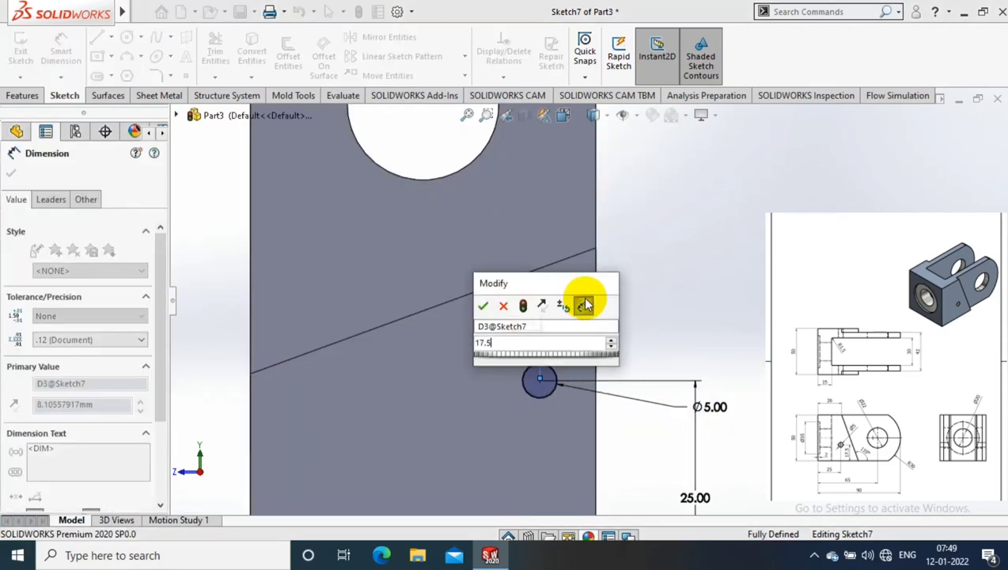
text(17.5)
key(Return)
scroll(269, 303, up, 1)
Extrude-cut the Ø5 circle Through All in both directions.
click(34, 100)
click(217, 49)
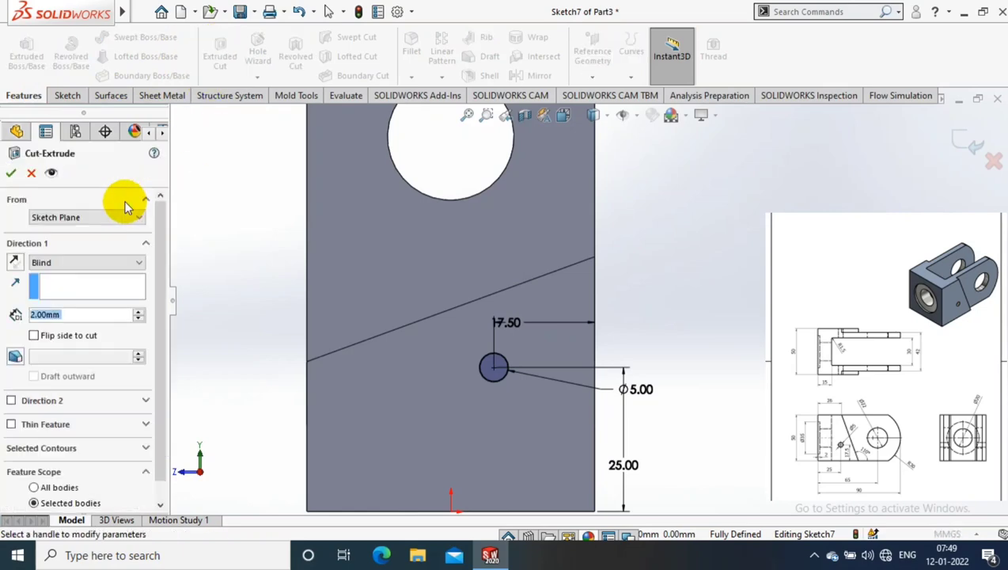
click(66, 283)
click(11, 173)
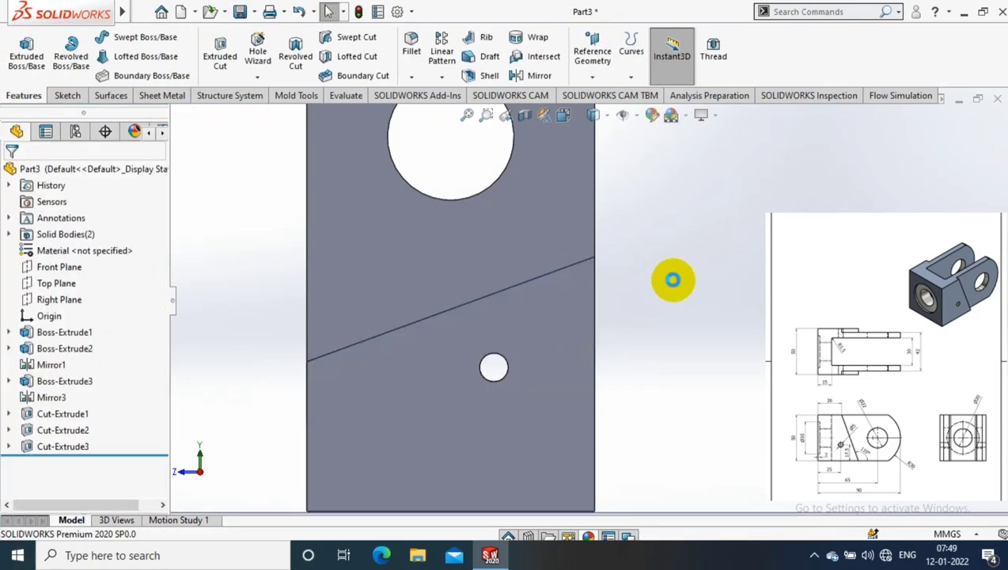
scroll(685, 264, up, 2)
mouse_move(693, 327)
middle_down()
mouse_move(749, 360)
mouse_move(659, 280)
mouse_move(669, 219)
mouse_move(587, 427)
mouse_move(608, 410)
mouse_move(584, 387)
middle_up()
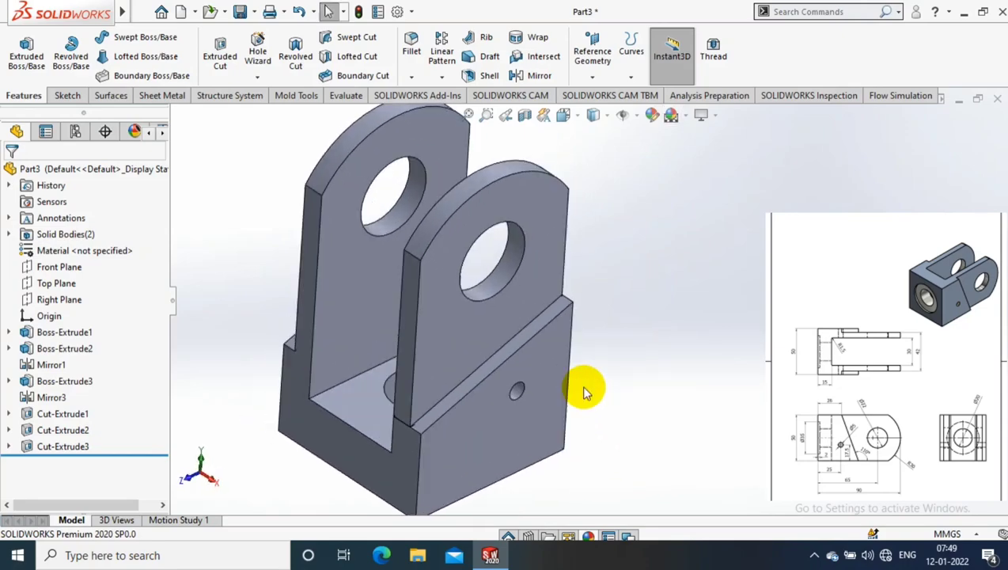